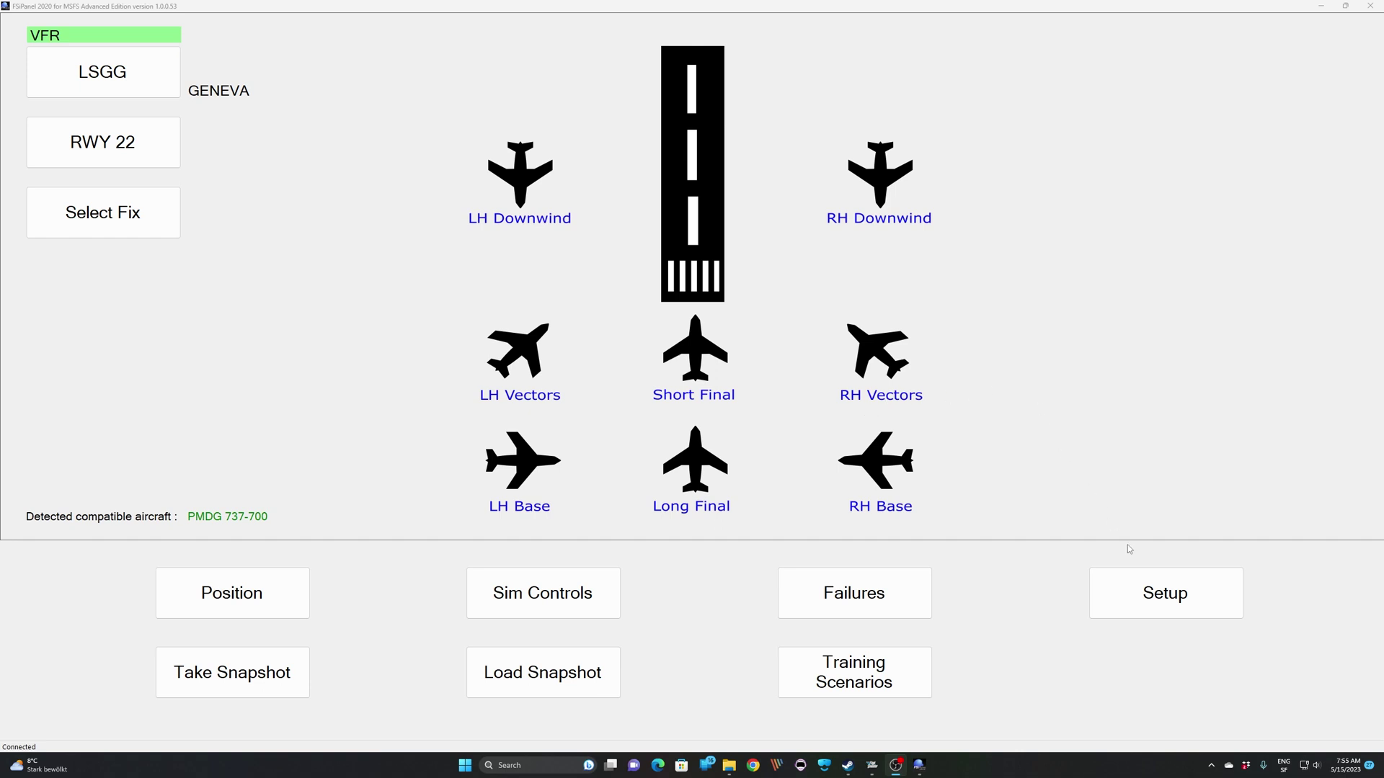
Step: Open the setup pages and tick 'Enable Push-to-talk PTT' for ATC scenarios
left_click(1162, 593)
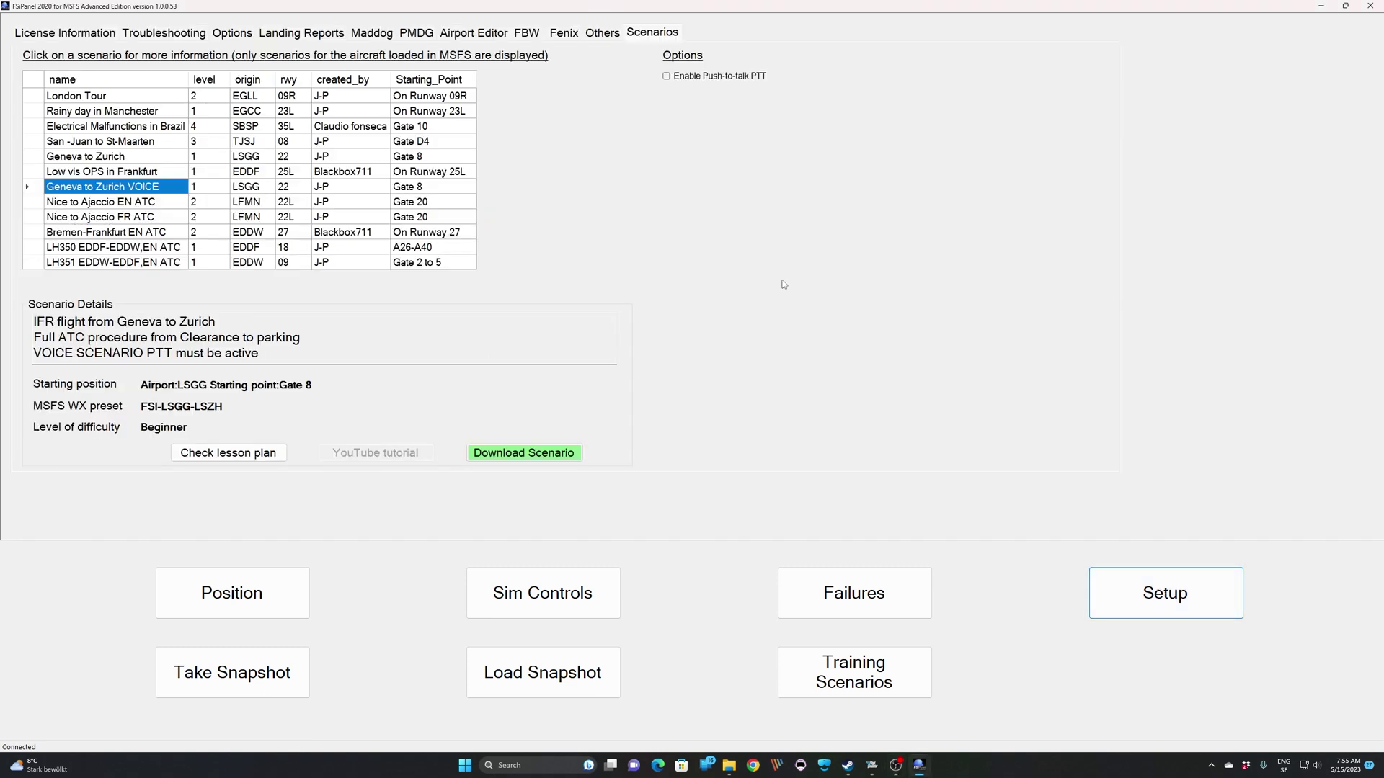
left_click(666, 77)
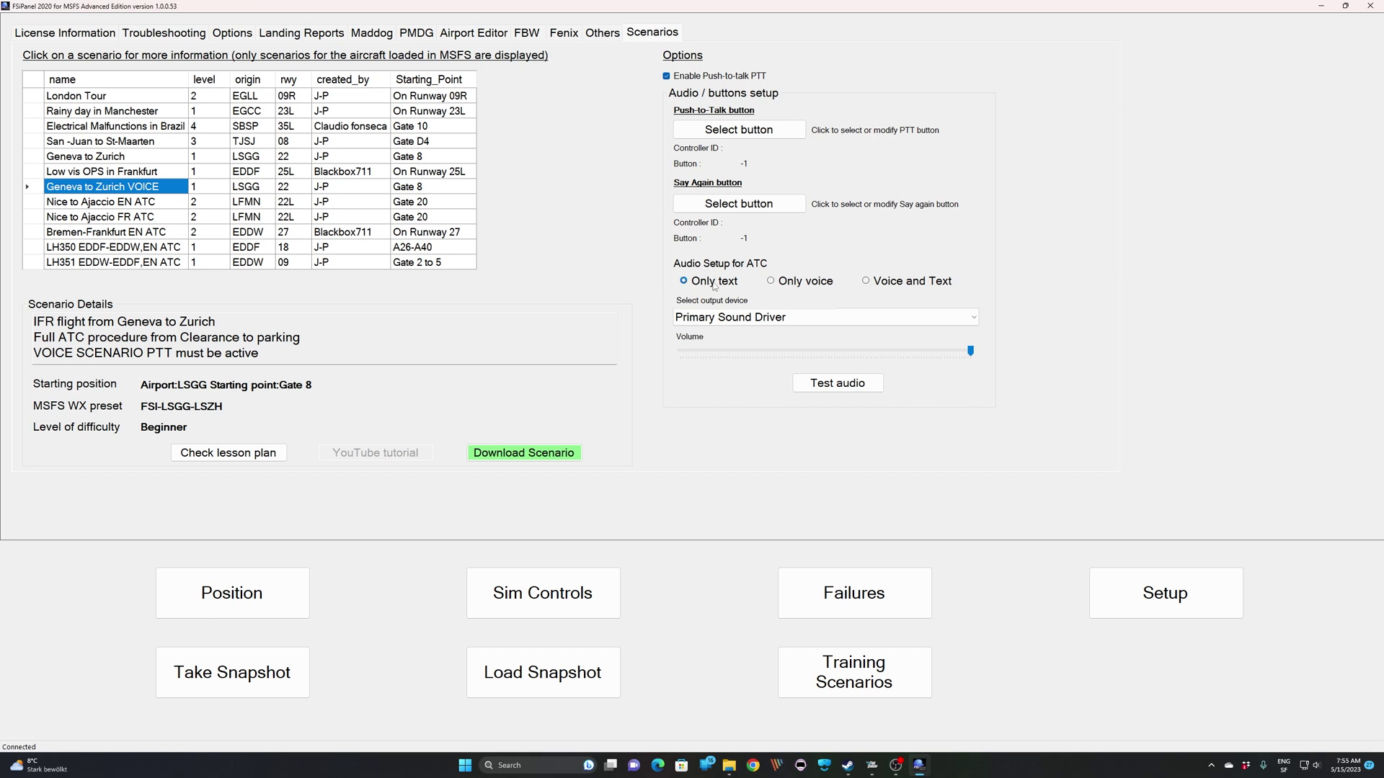
Step: Switch ATC audio from Only text to Voice and Text
left_click(865, 281)
Step: Map push-to-talk to button 6 on the Saitek X52 Pro Flight Controller
left_click(738, 136)
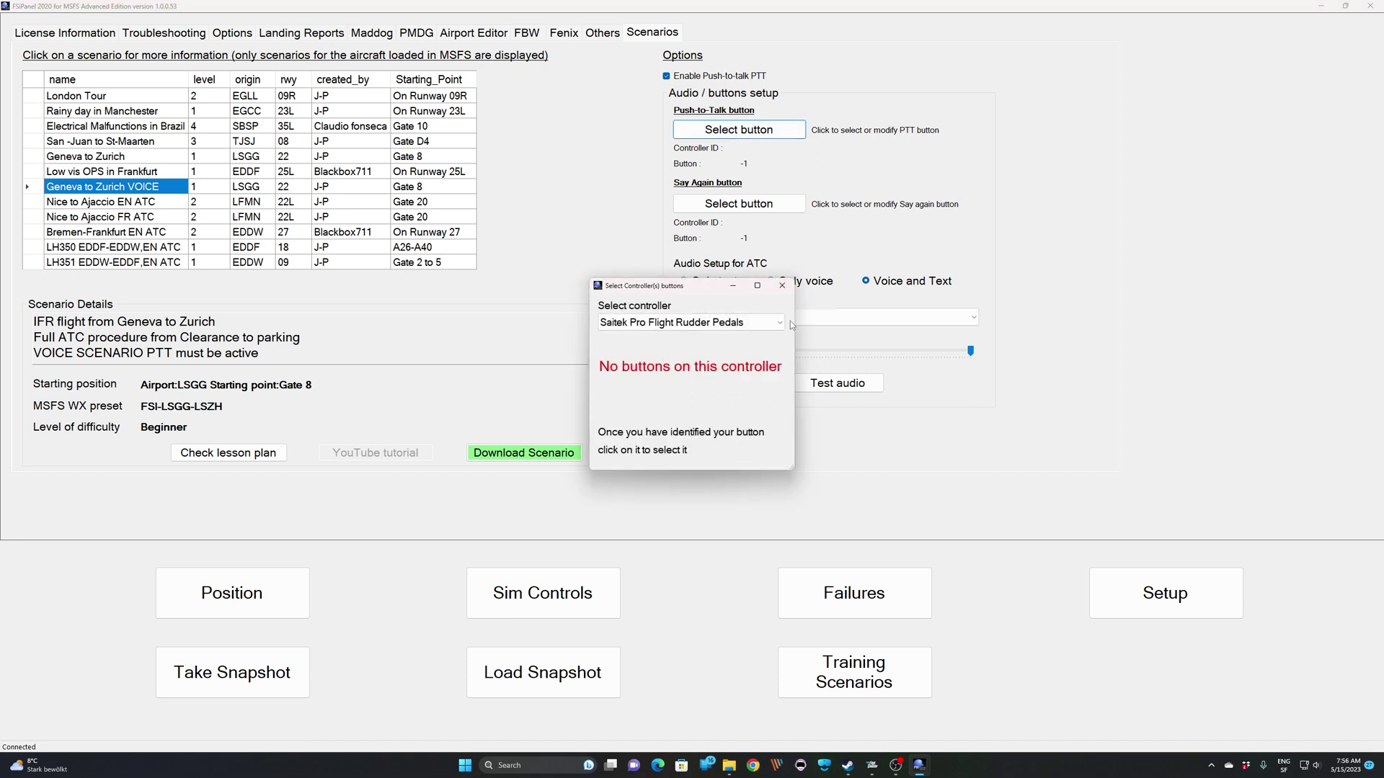
left_click(781, 324)
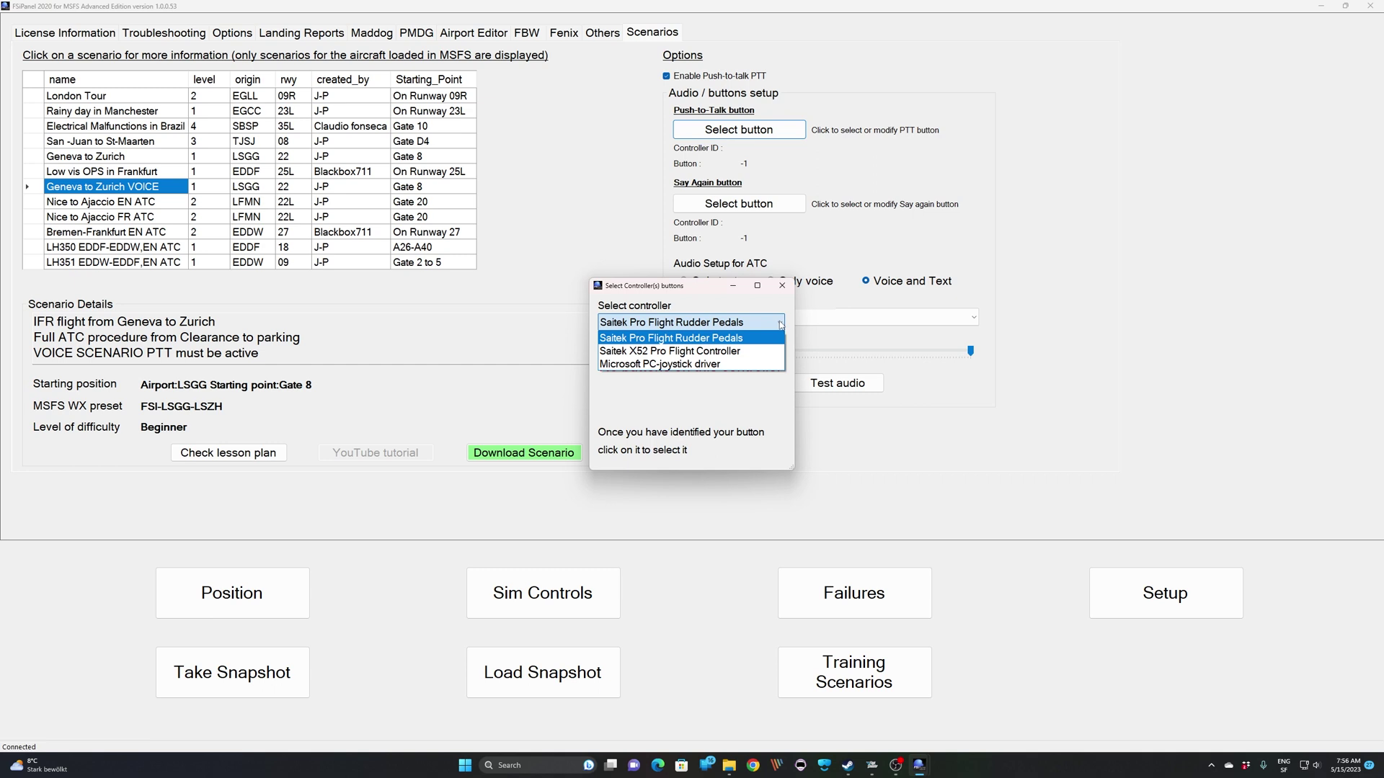
left_click(777, 325)
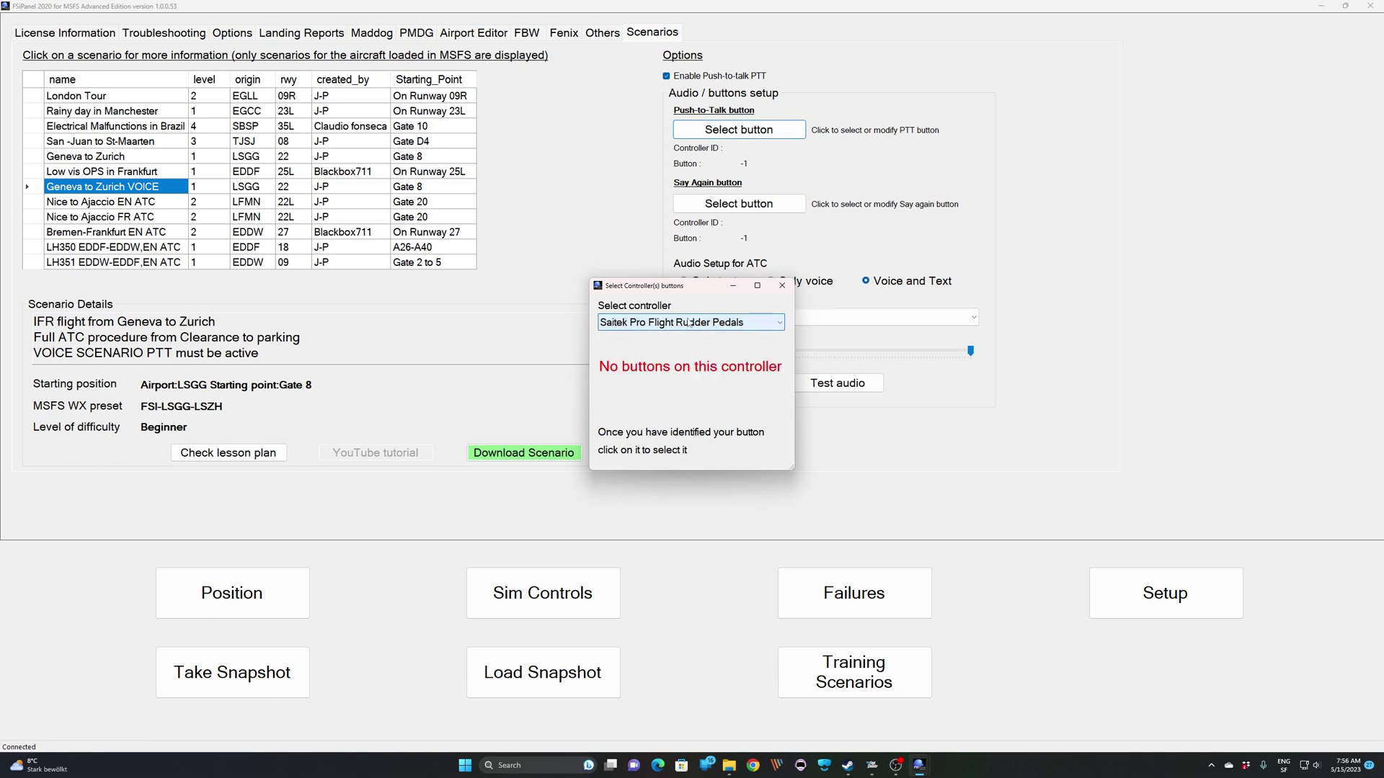
left_click(771, 329)
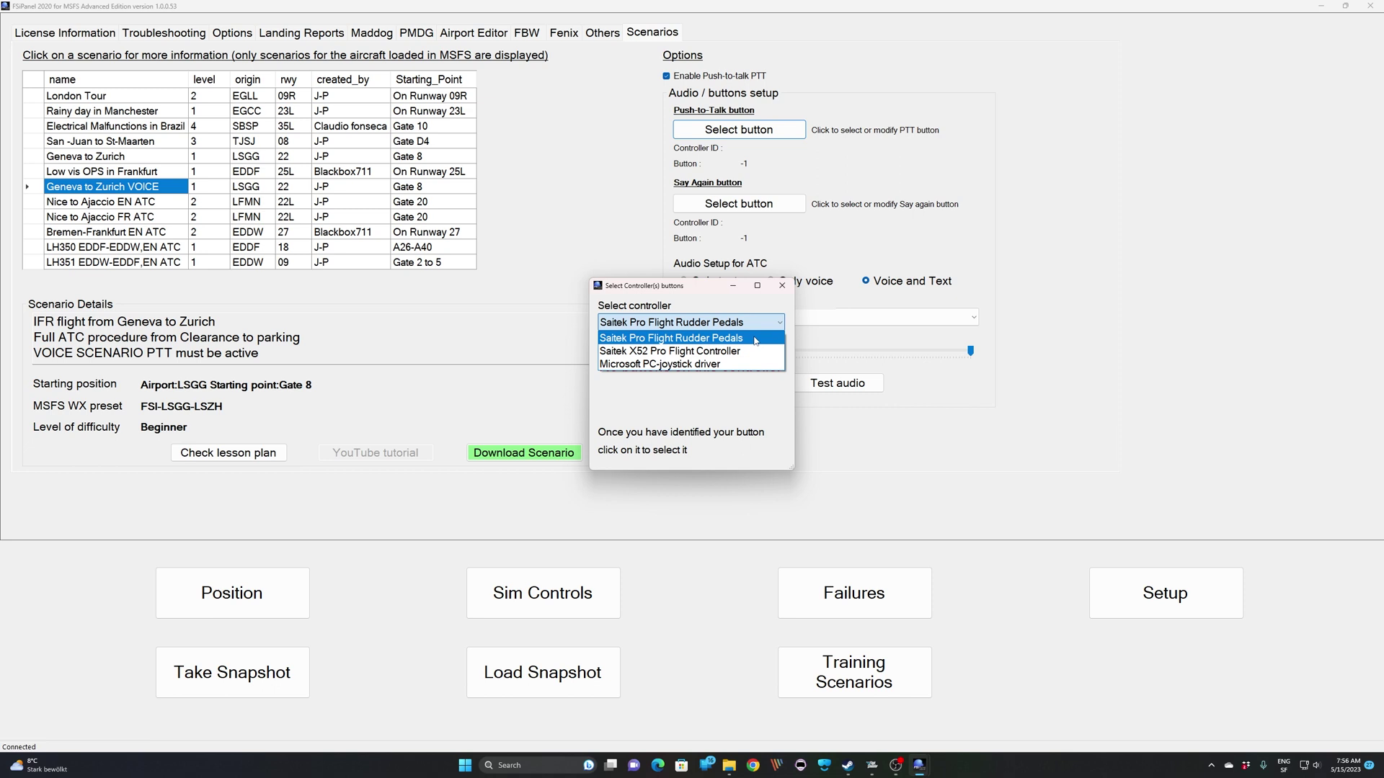
left_click(737, 352)
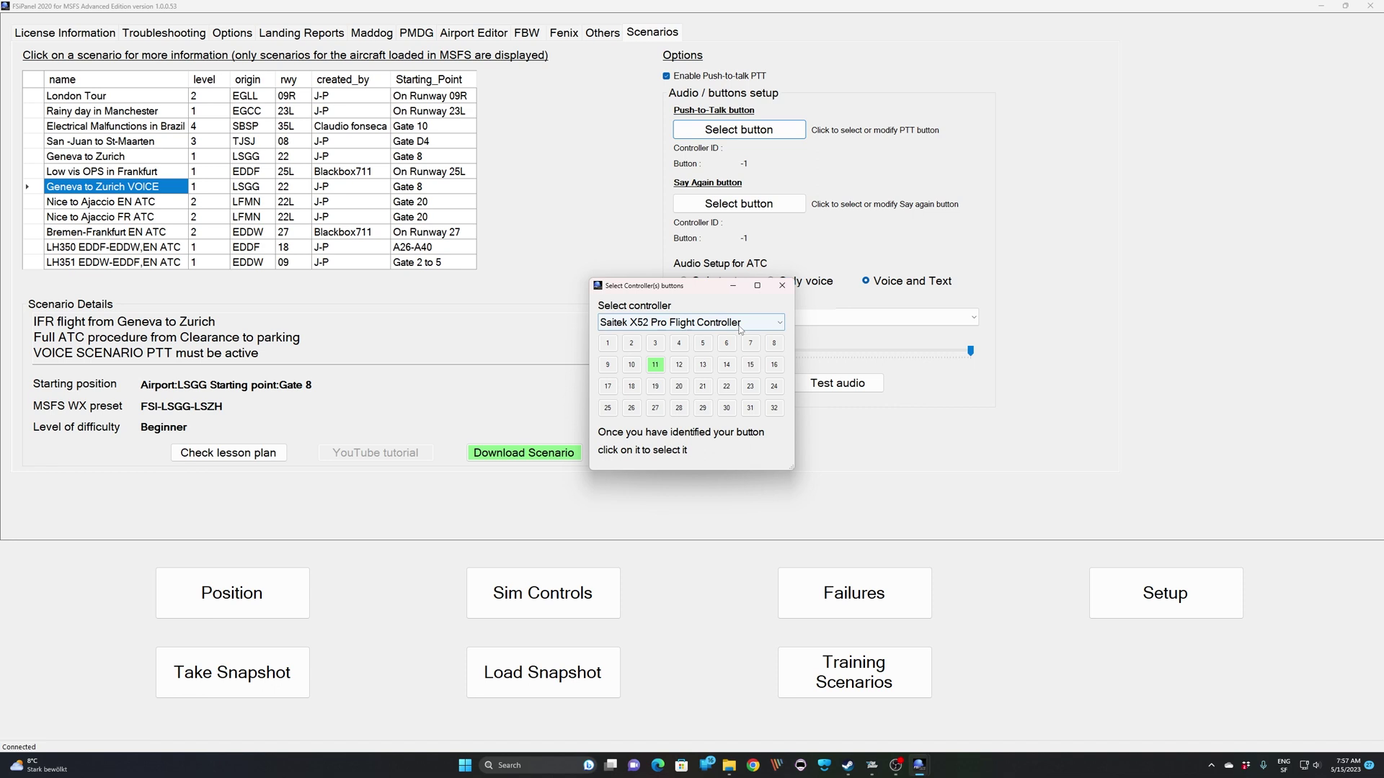
left_click(726, 344)
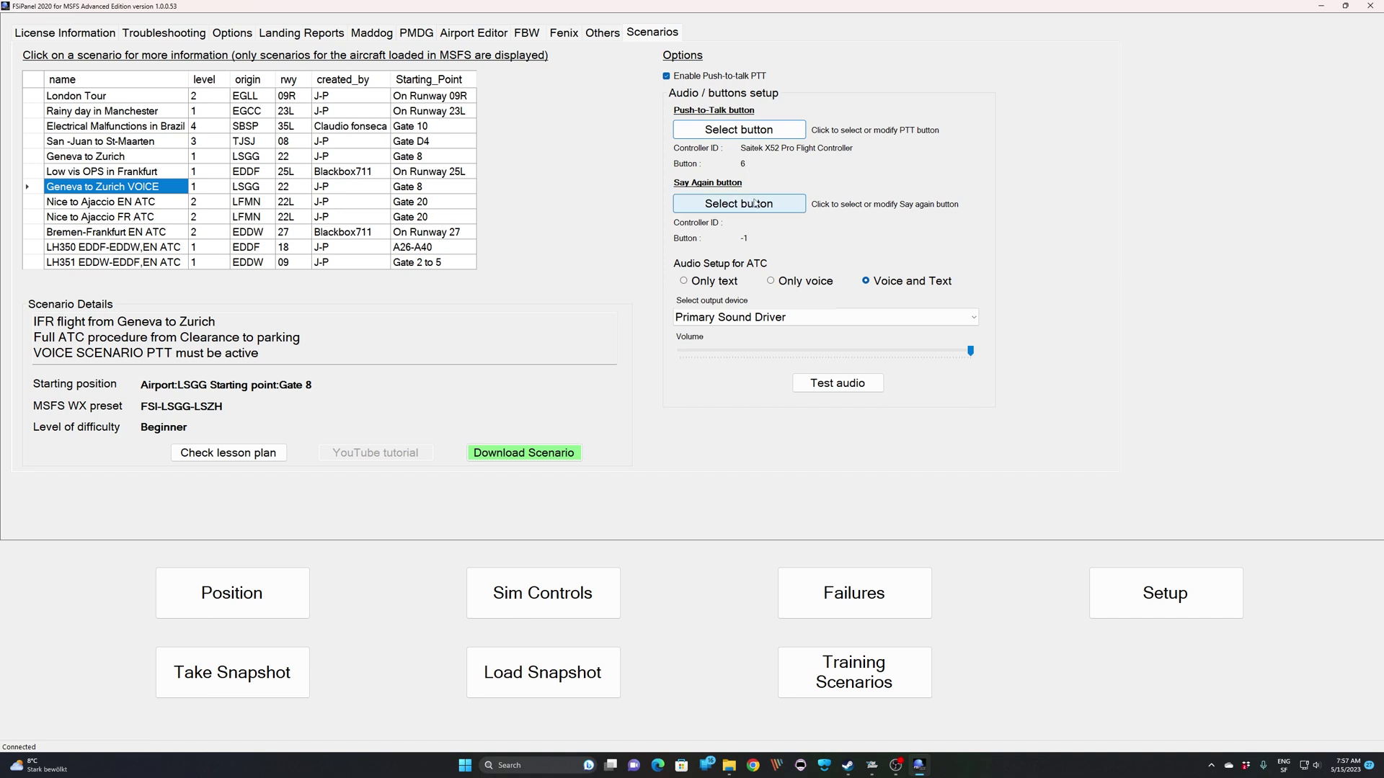
Step: Map the Say Again function to button 9 on the Saitek X52 Pro Flight Controller
left_click(773, 207)
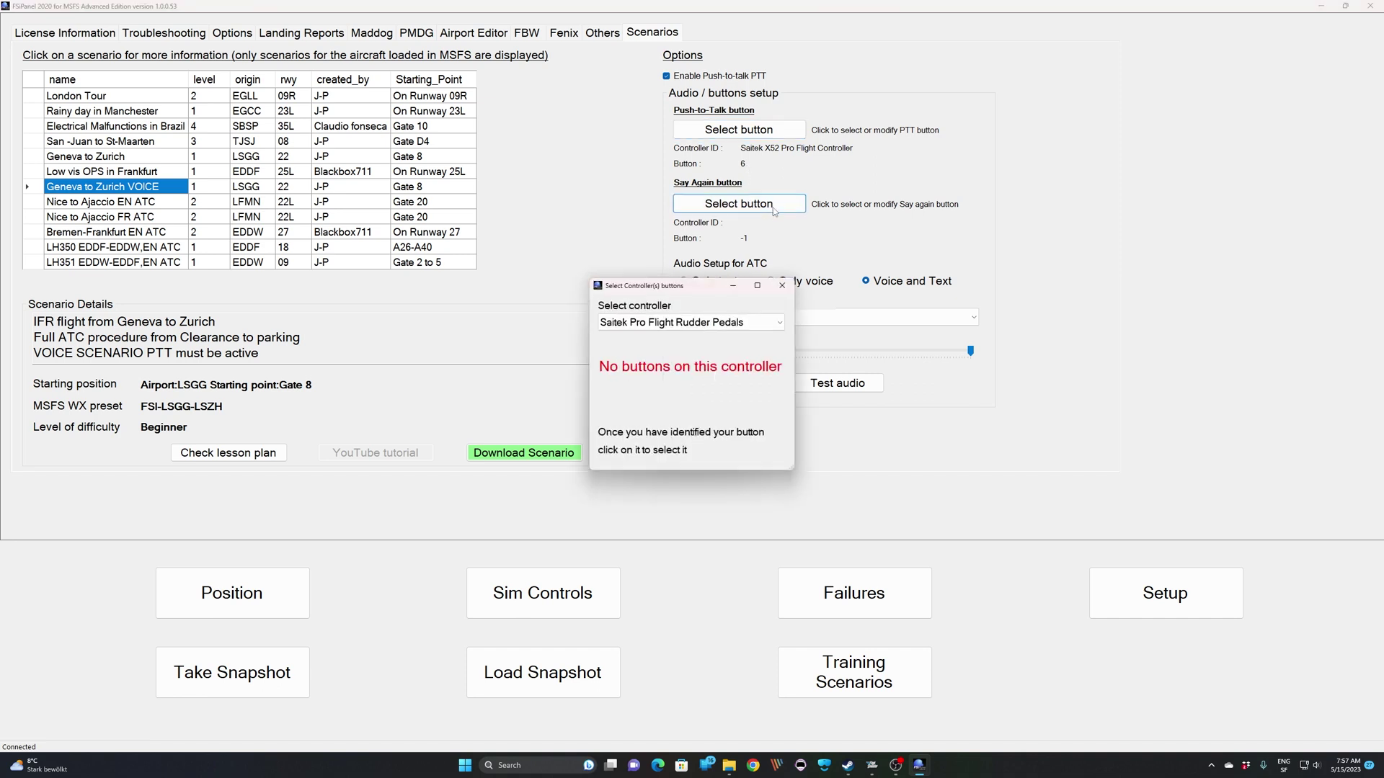
left_click(779, 322)
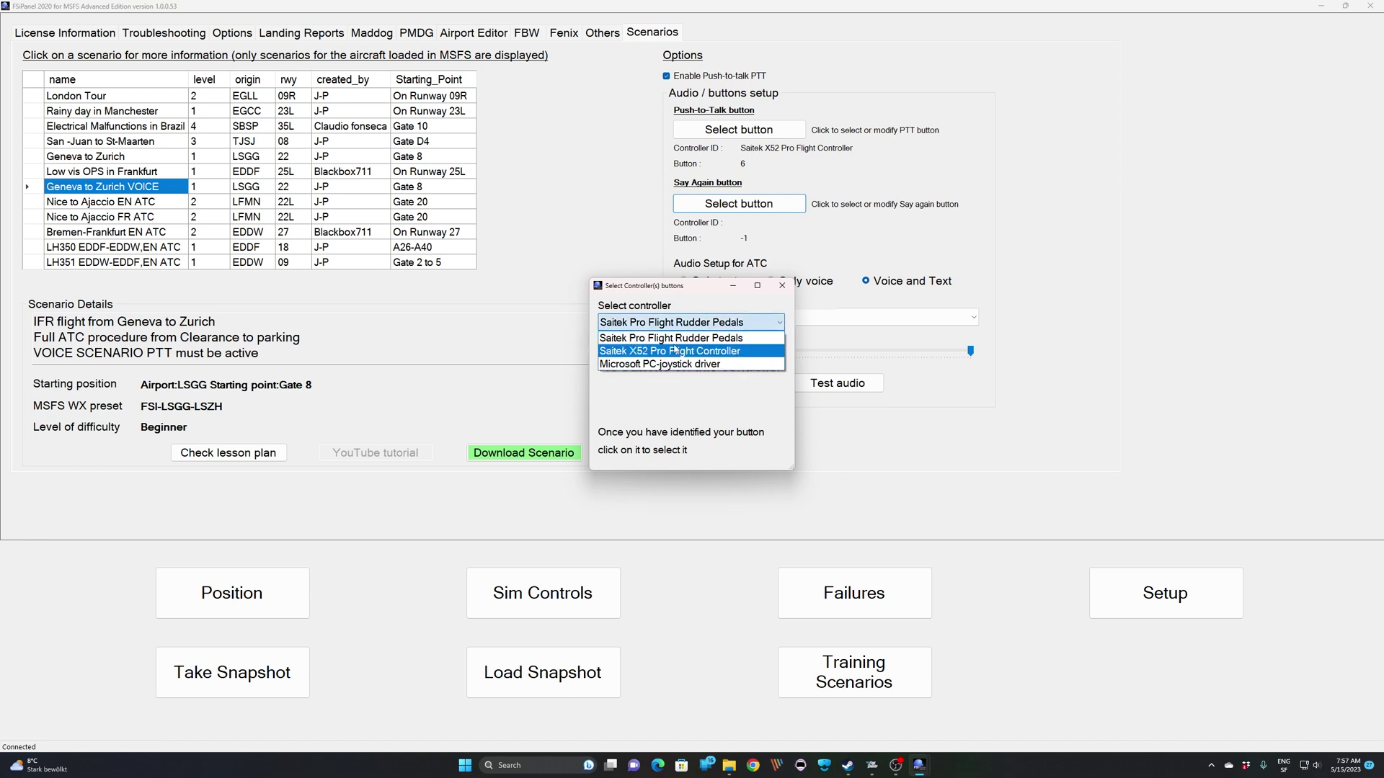
left_click(682, 352)
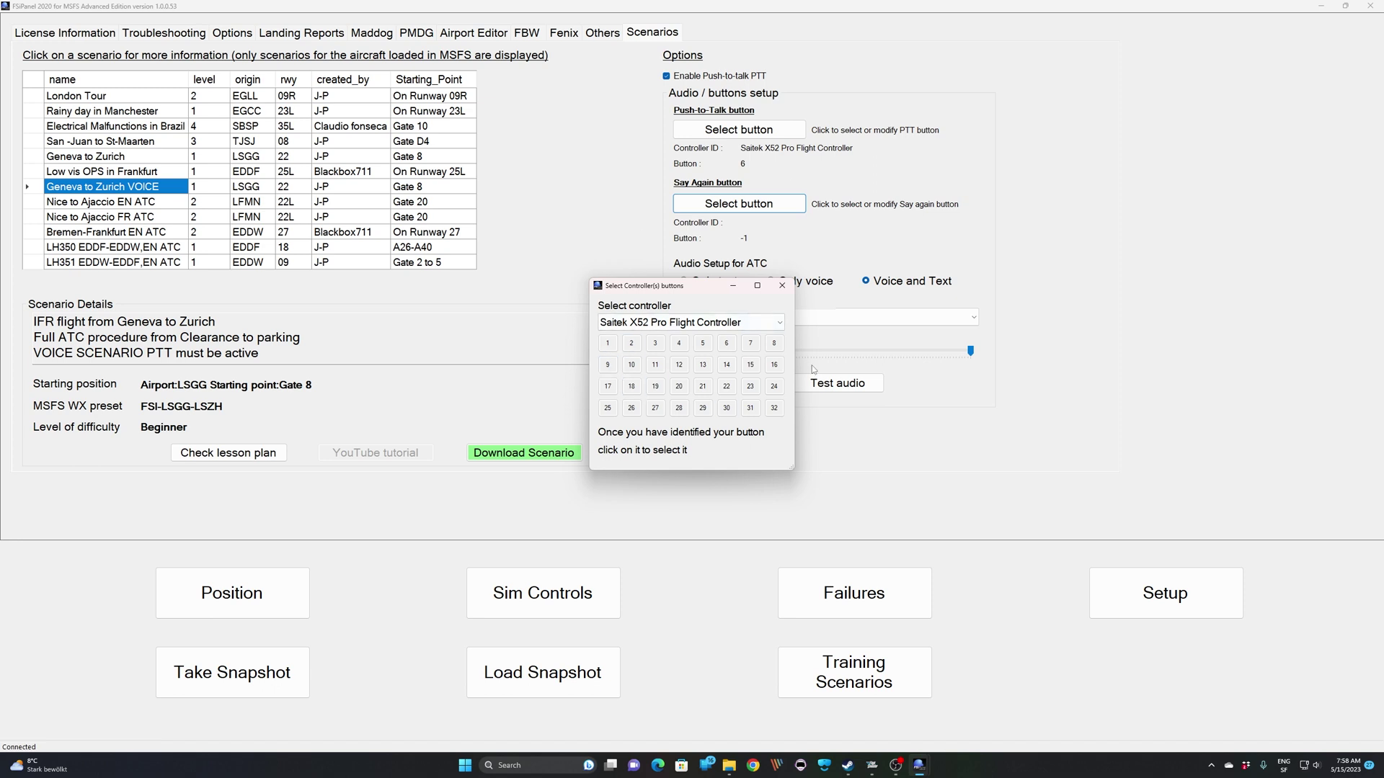
left_click(779, 322)
left_click(741, 364)
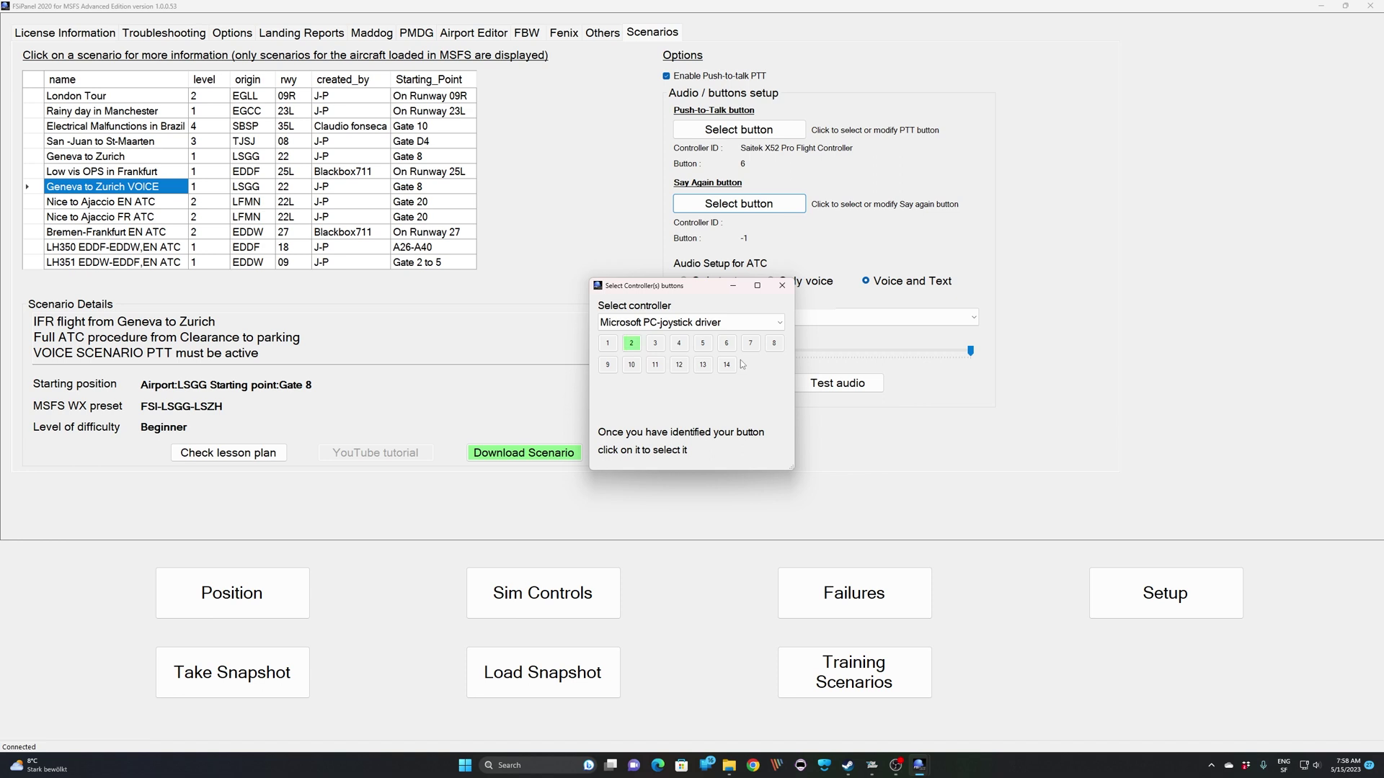
left_click(723, 324)
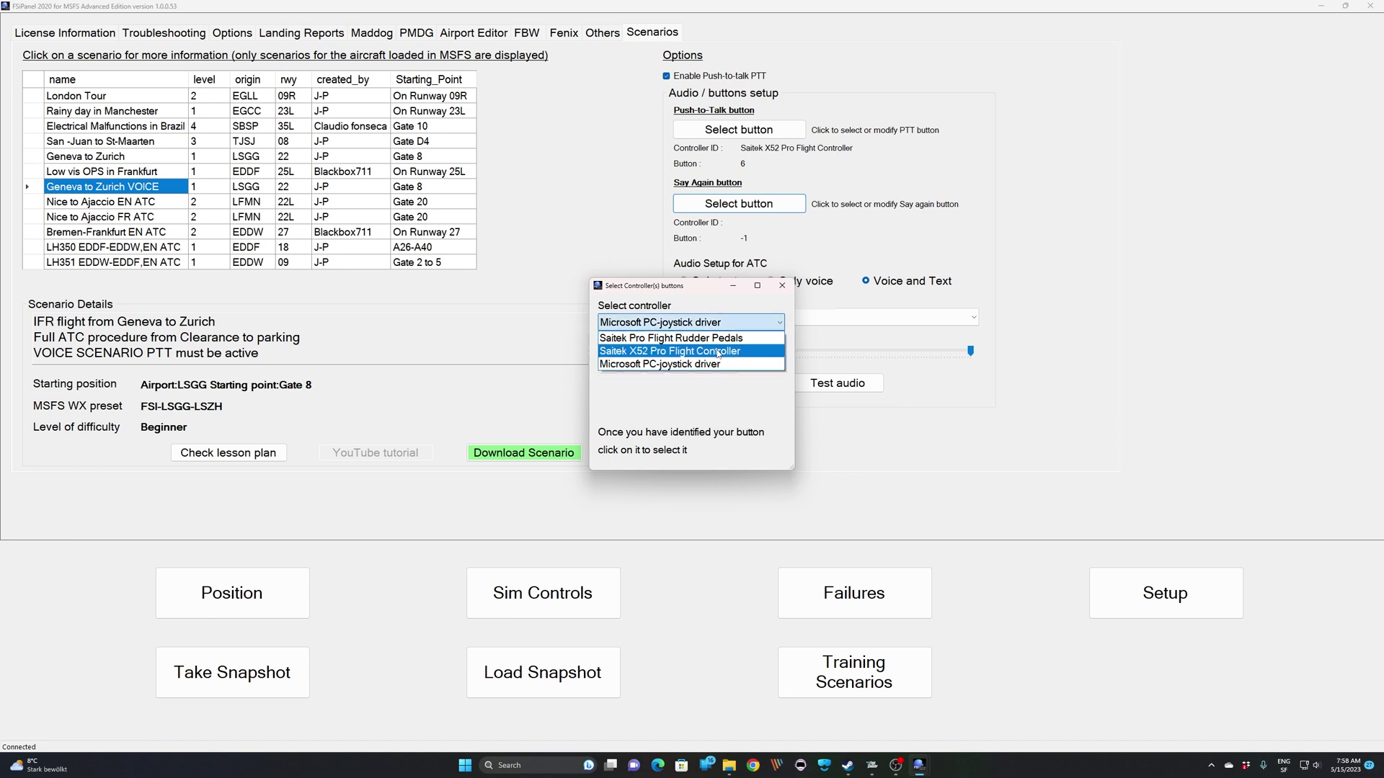
left_click(716, 349)
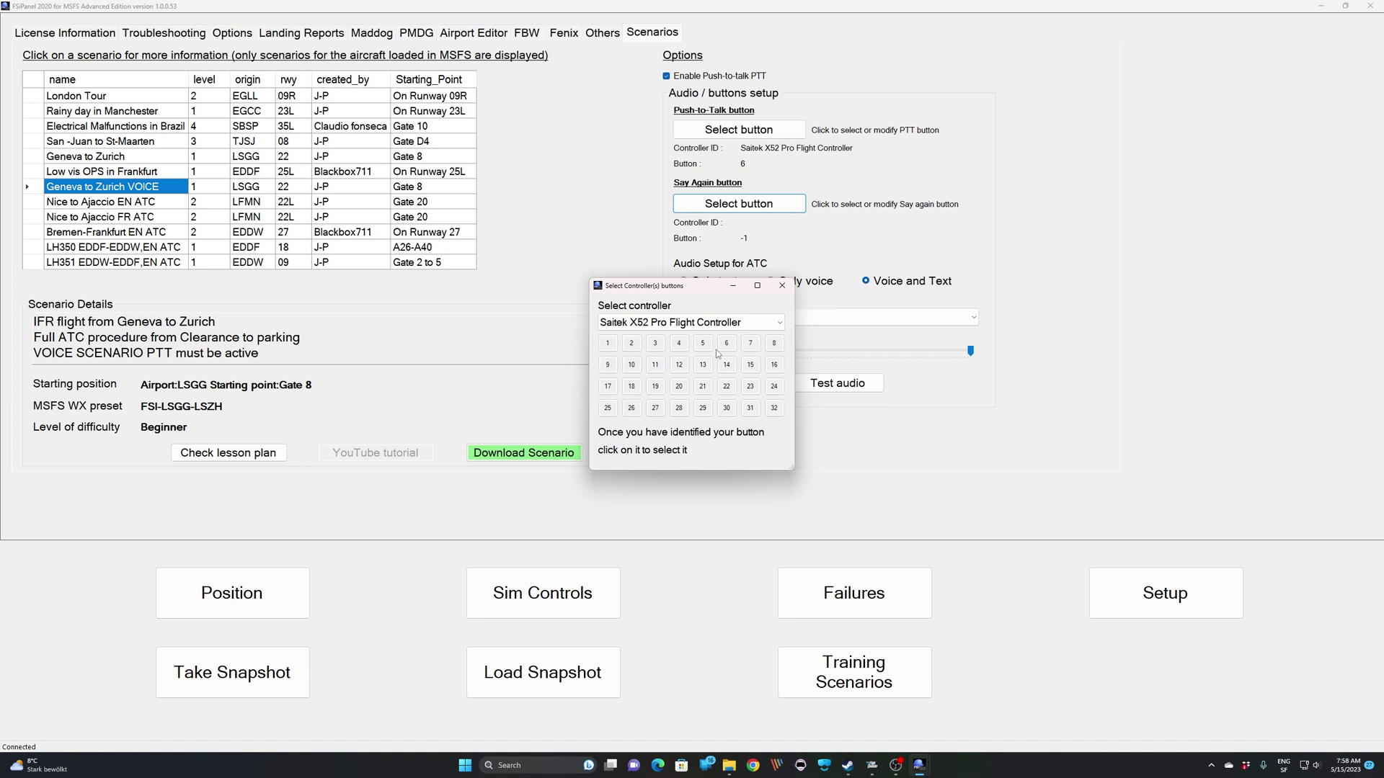
left_click(608, 365)
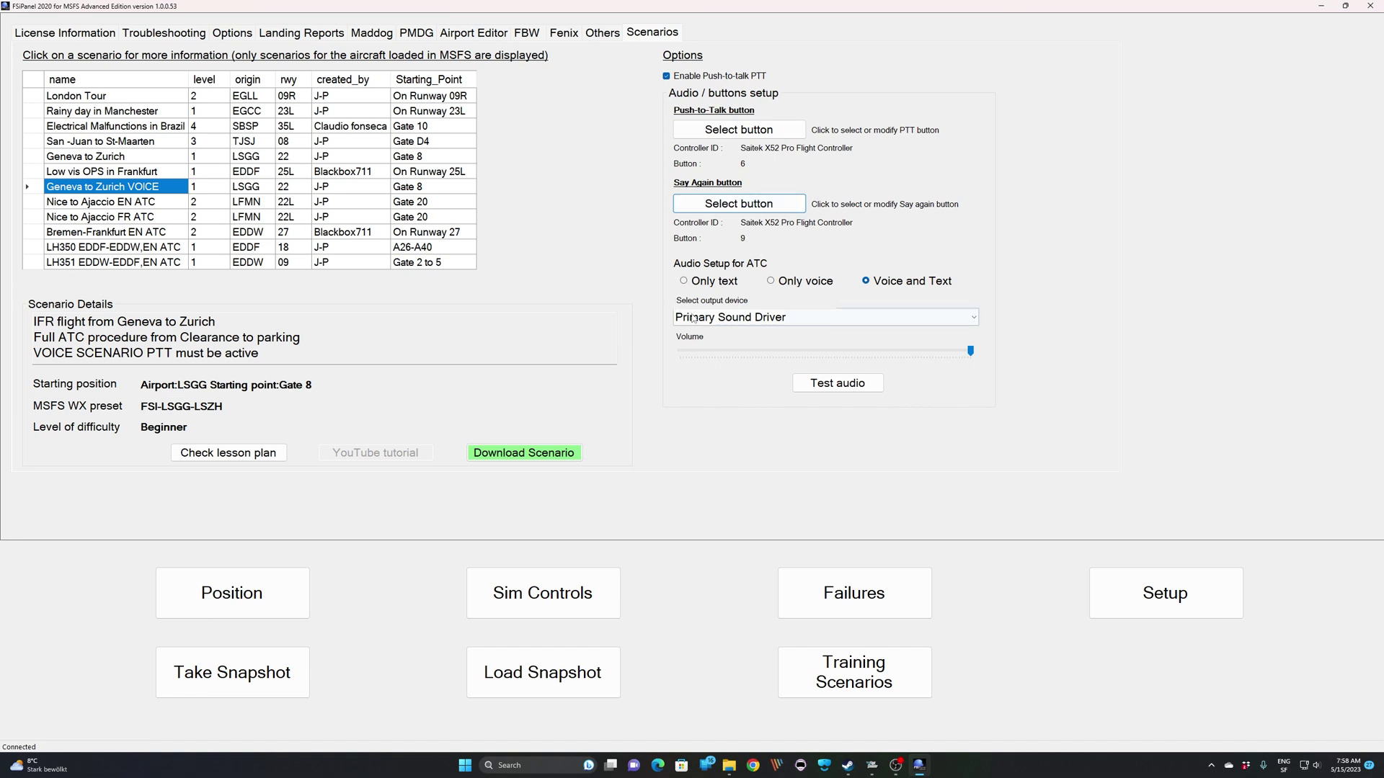
left_click(973, 320)
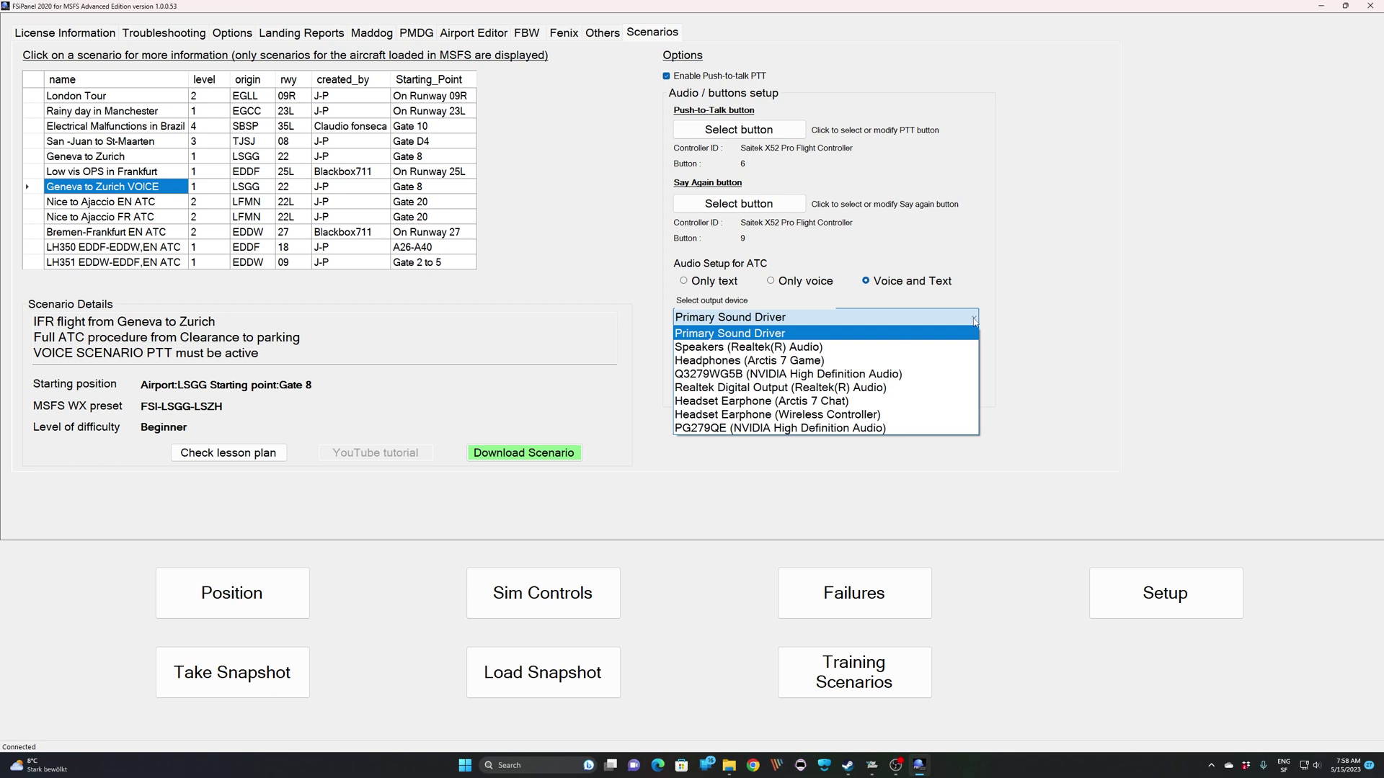
left_click(740, 334)
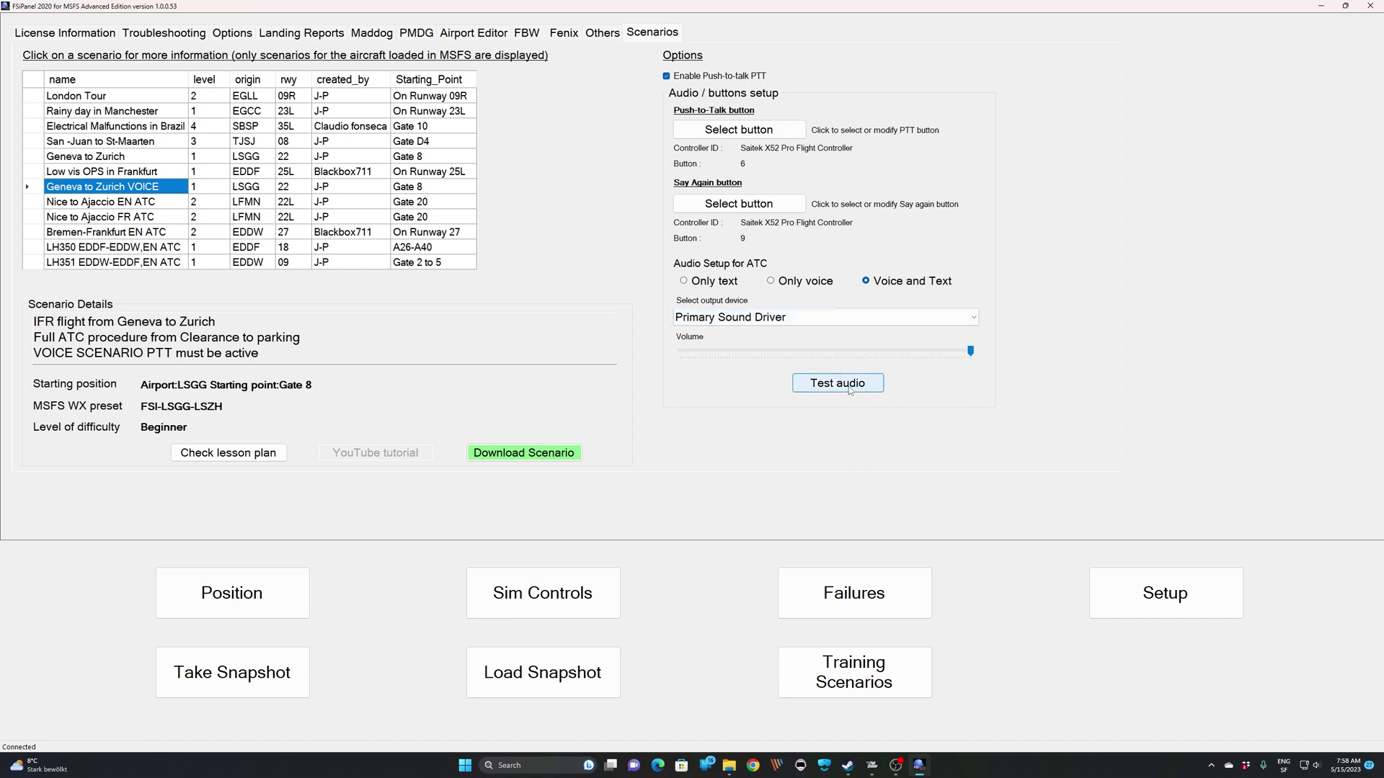
left_click(850, 389)
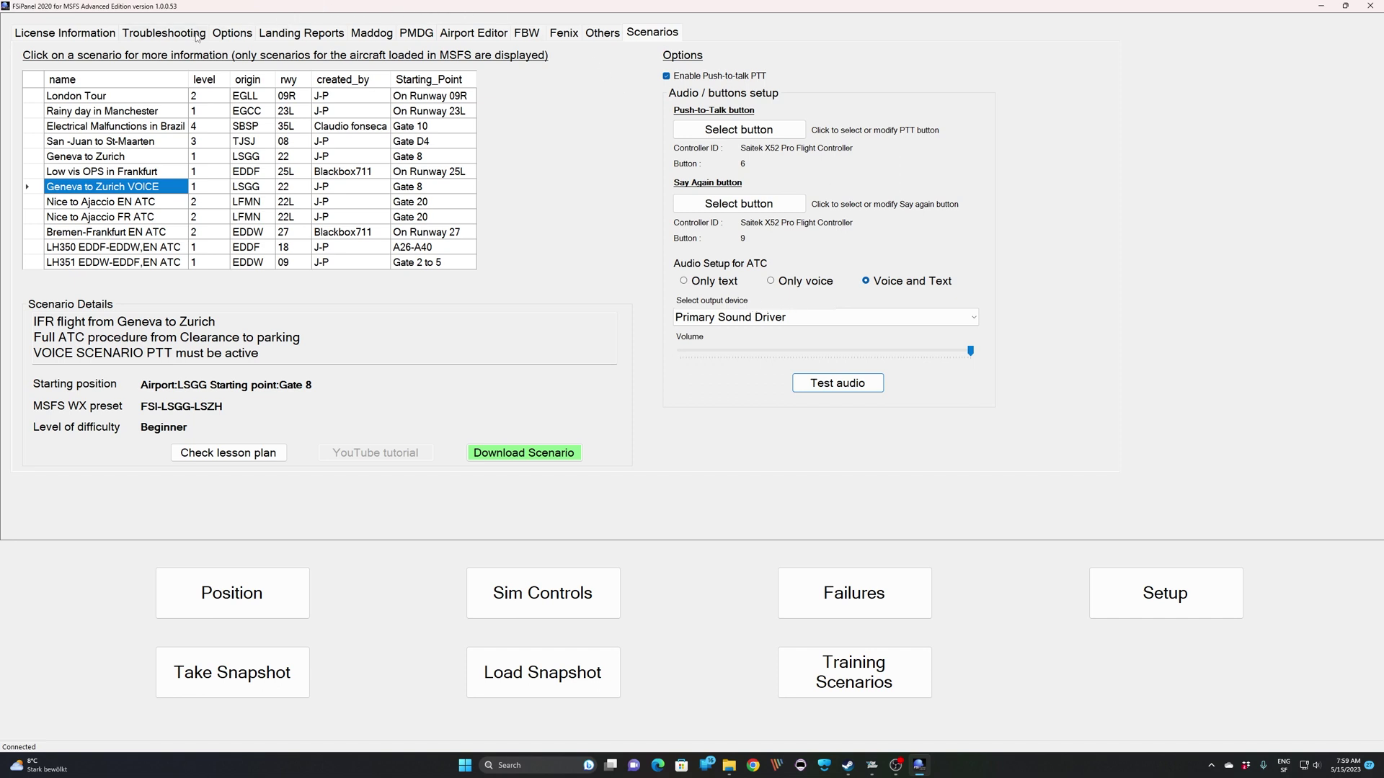
Step: Assign the keyboard combination Ctrl+Shift+F11 as the cockpit flows trigger and save it
left_click(232, 35)
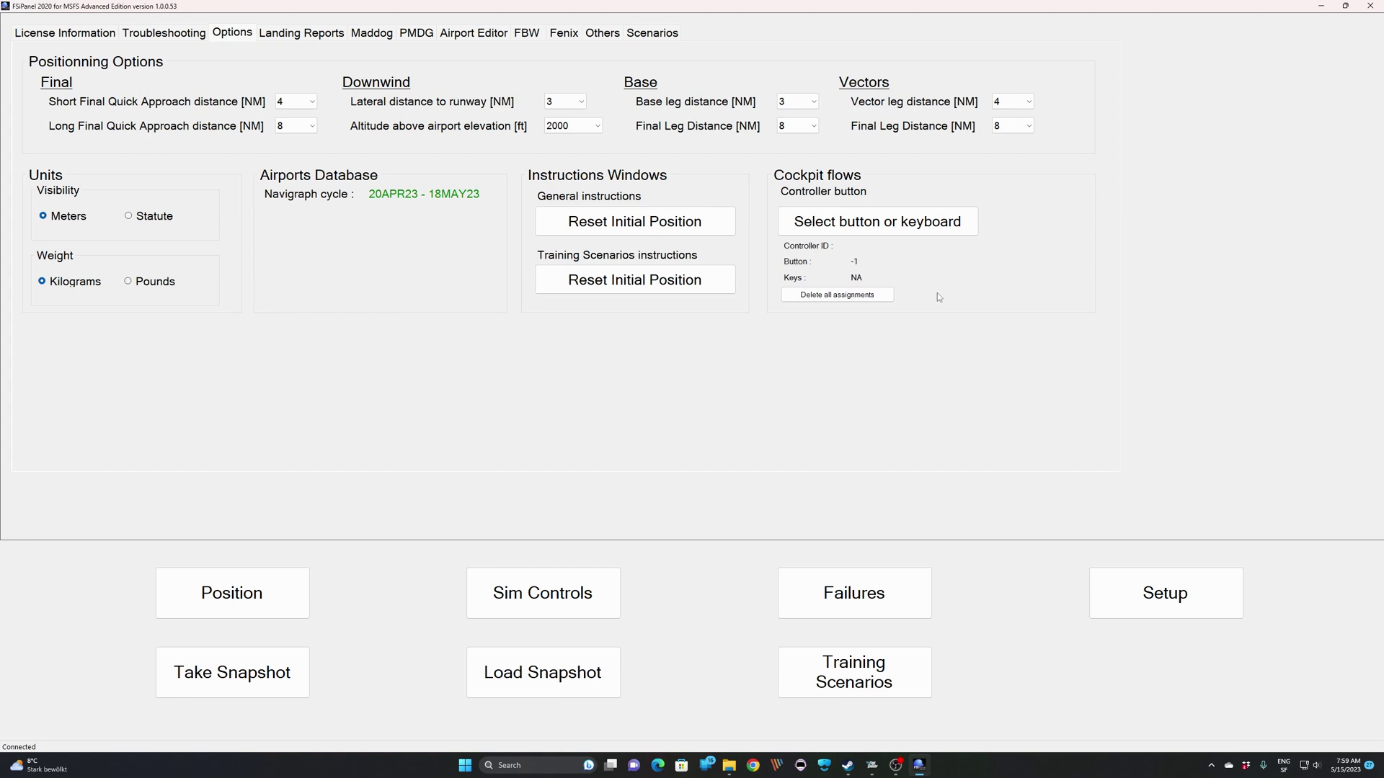
left_click(930, 228)
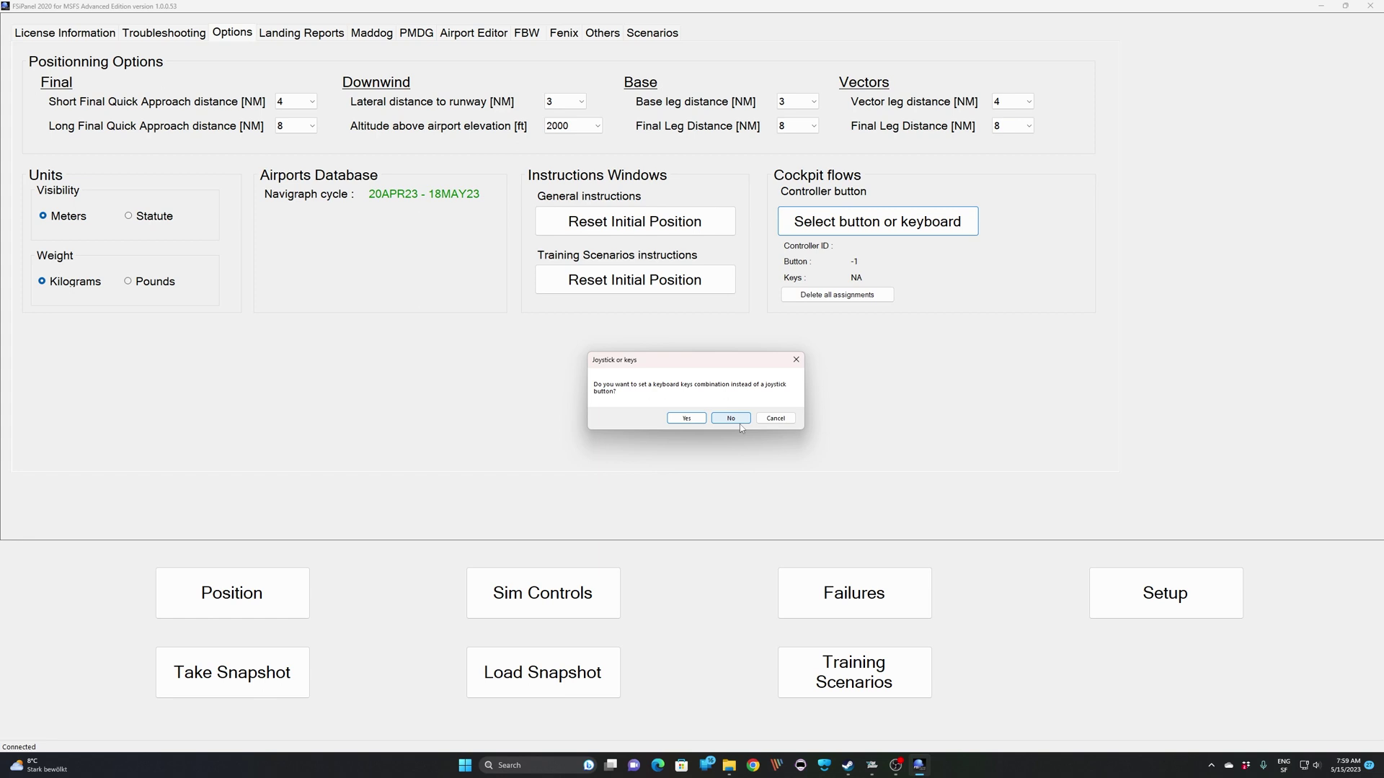
left_click(686, 419)
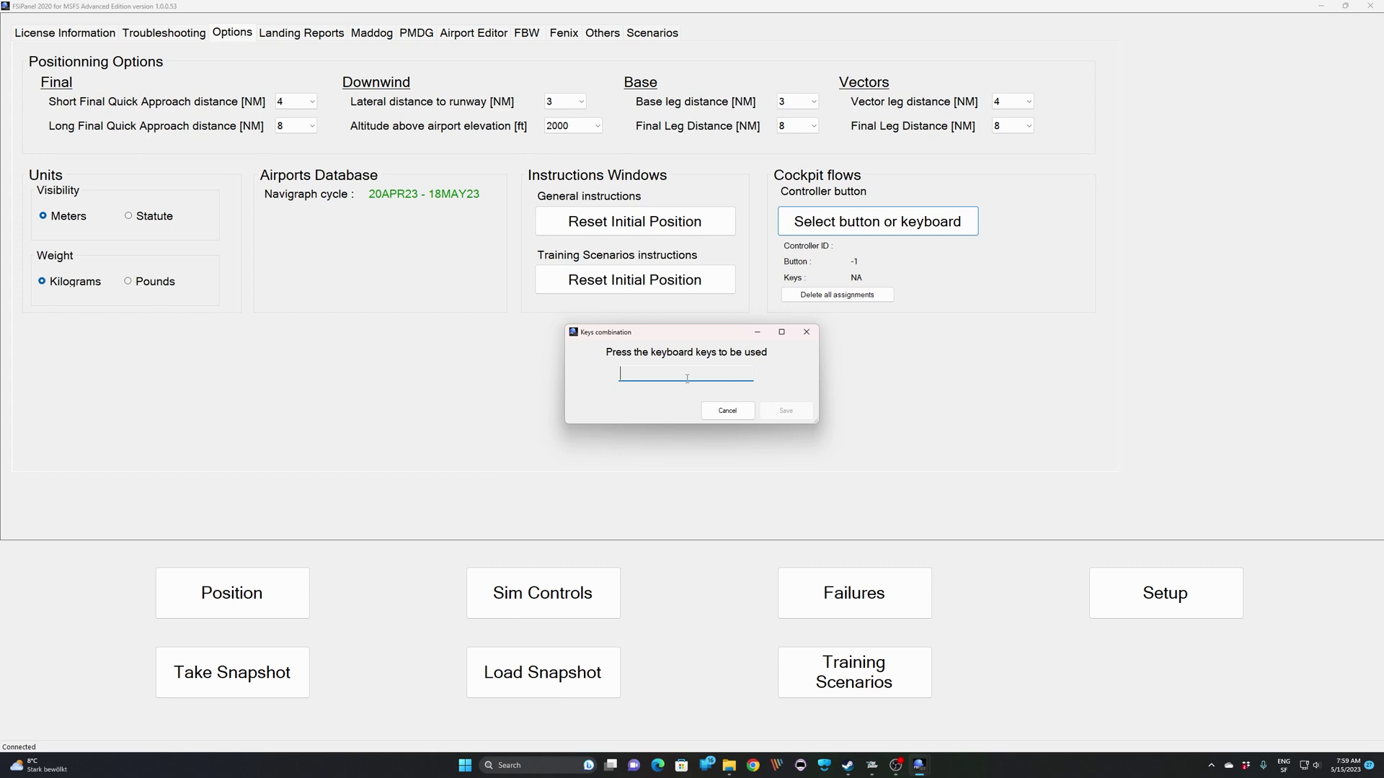
key("ctrl+shift+F11")
left_click(792, 412)
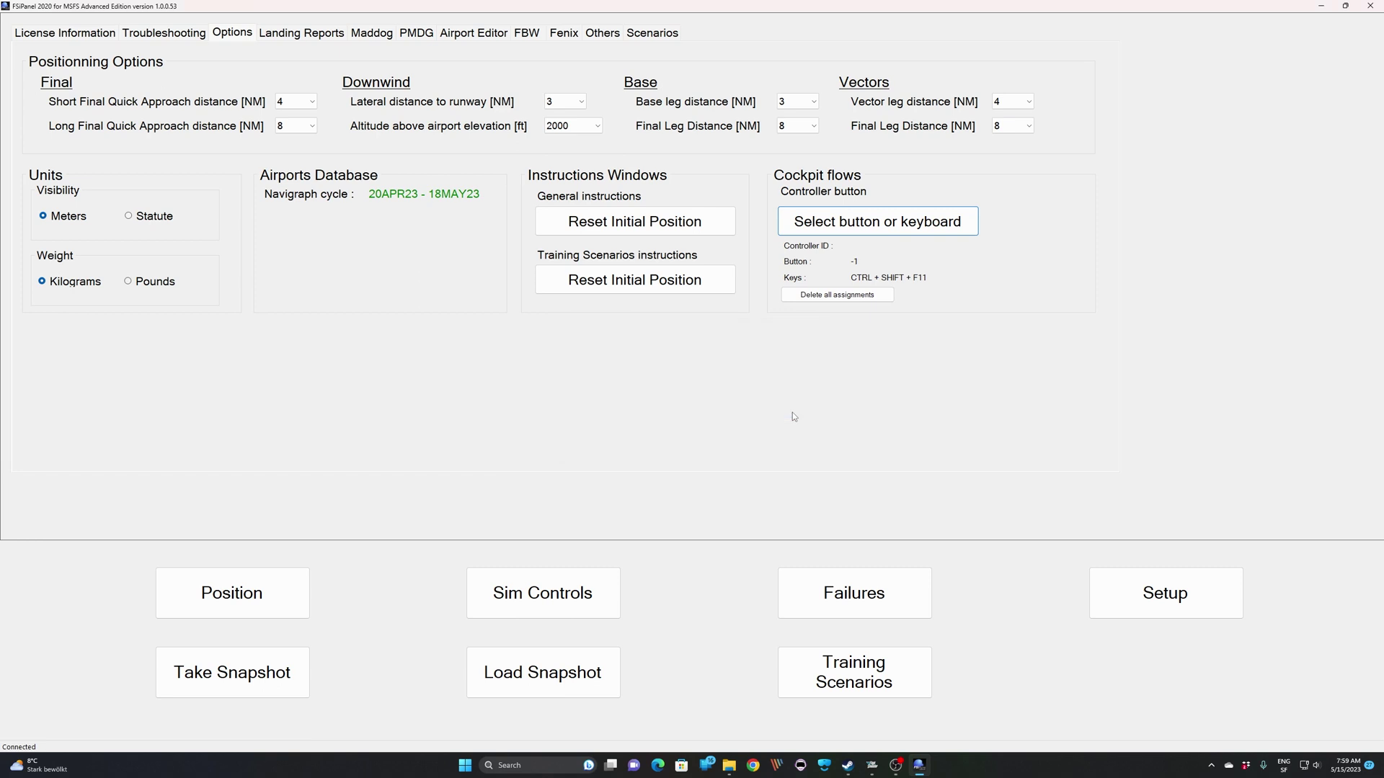
Step: Select the Geneva to Zurich VOICE scenario in the training scenarios list
left_click(273, 575)
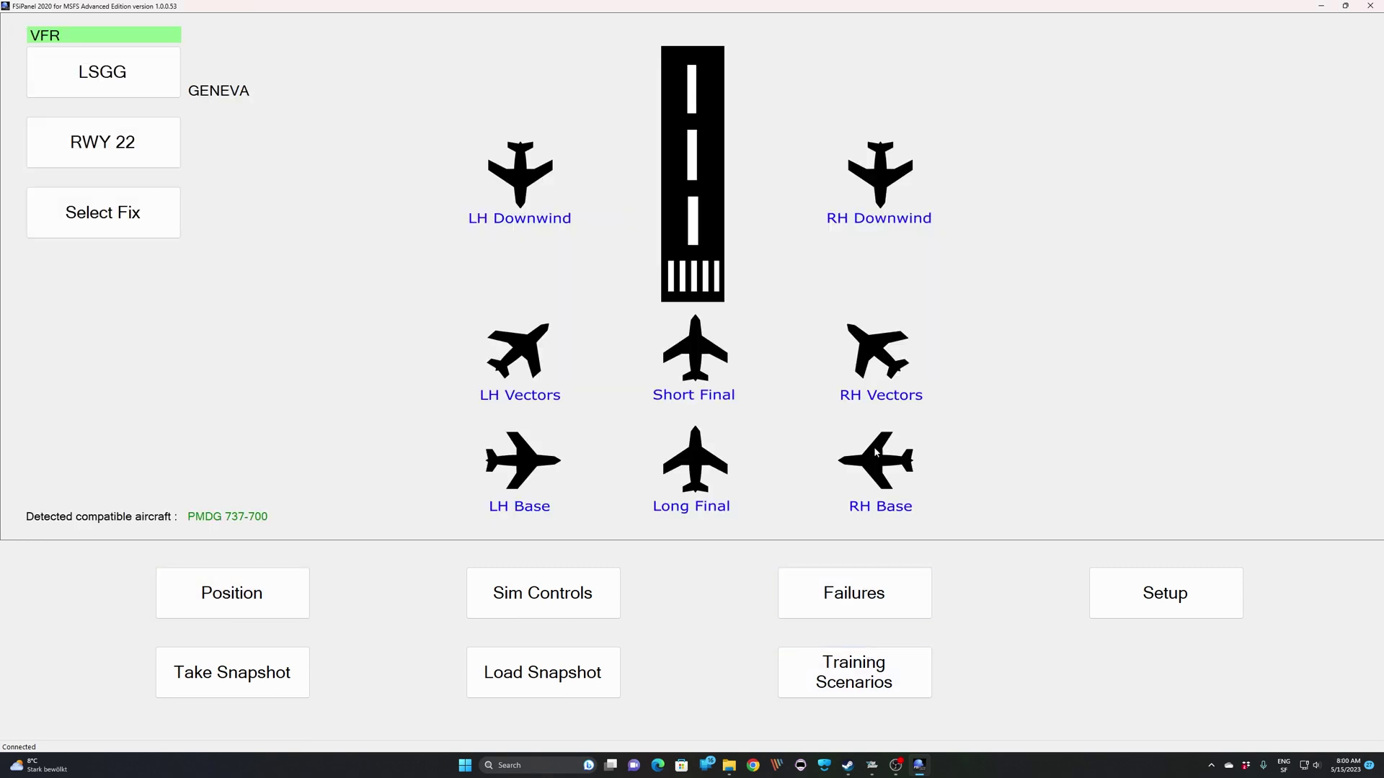
left_click(1120, 598)
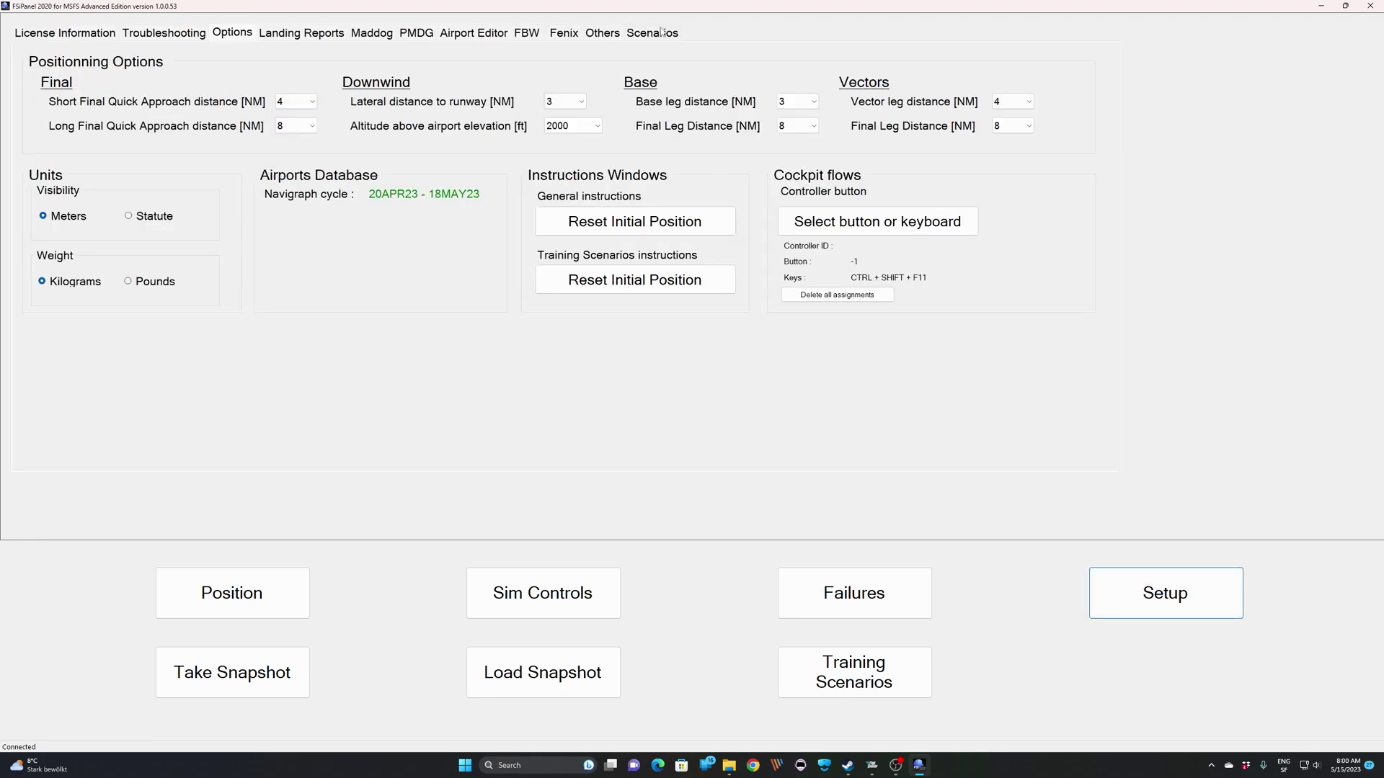
left_click(663, 32)
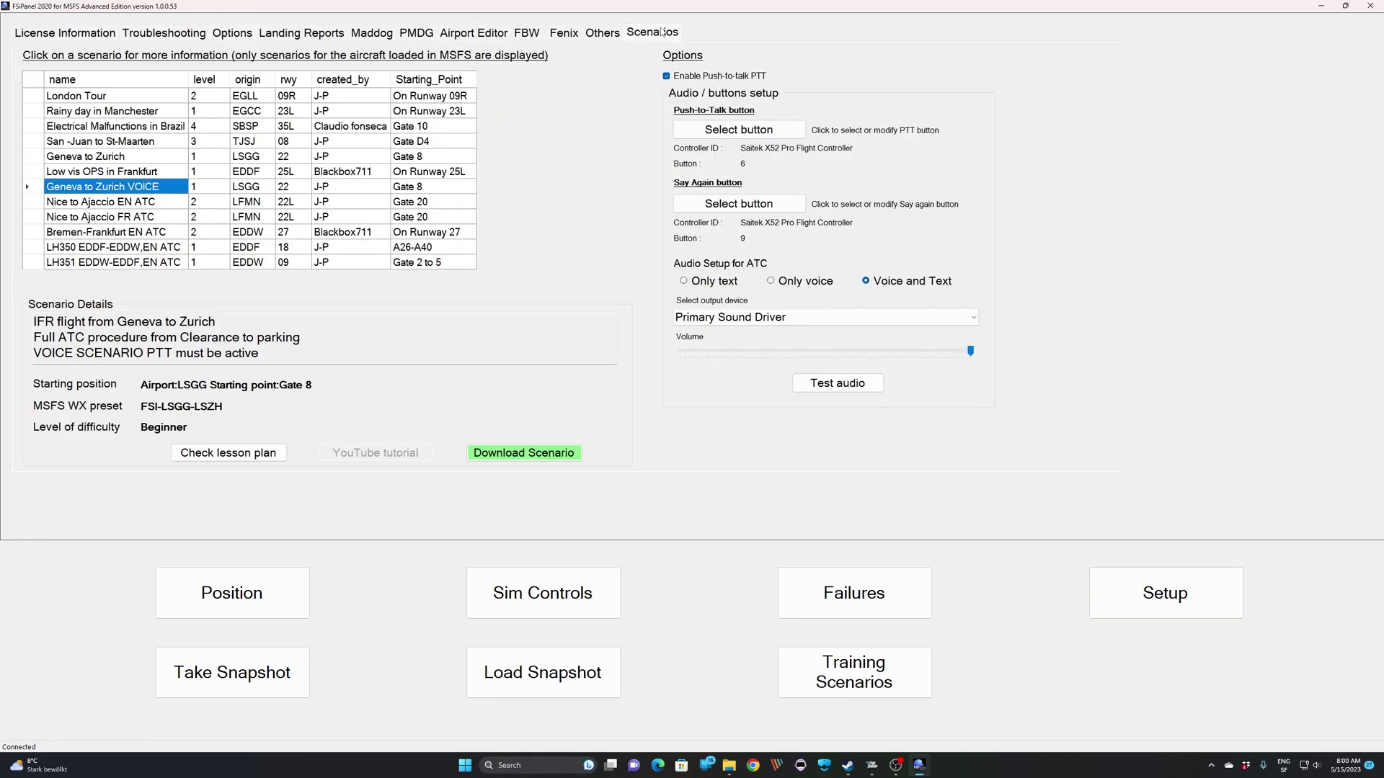
left_click(142, 204)
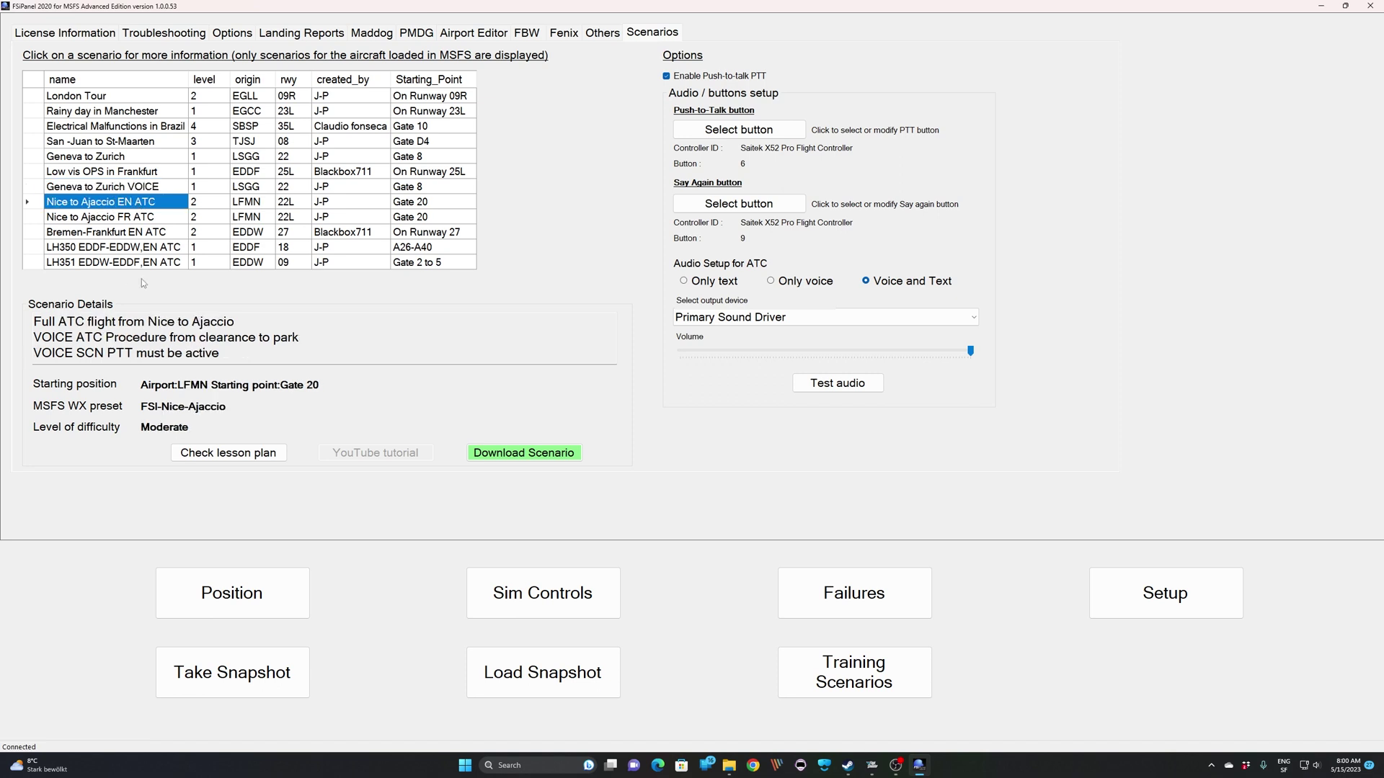
left_click(160, 220)
left_click(162, 160)
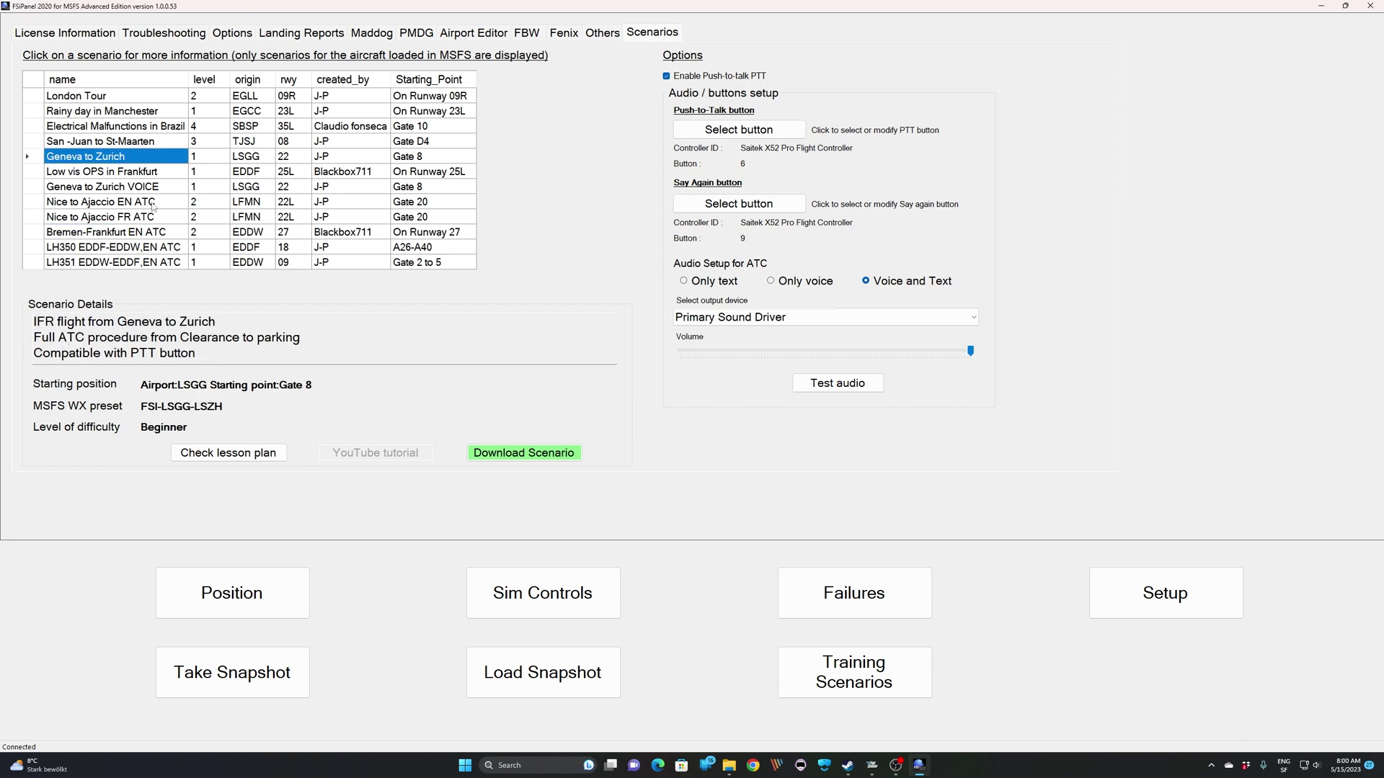
left_click(129, 188)
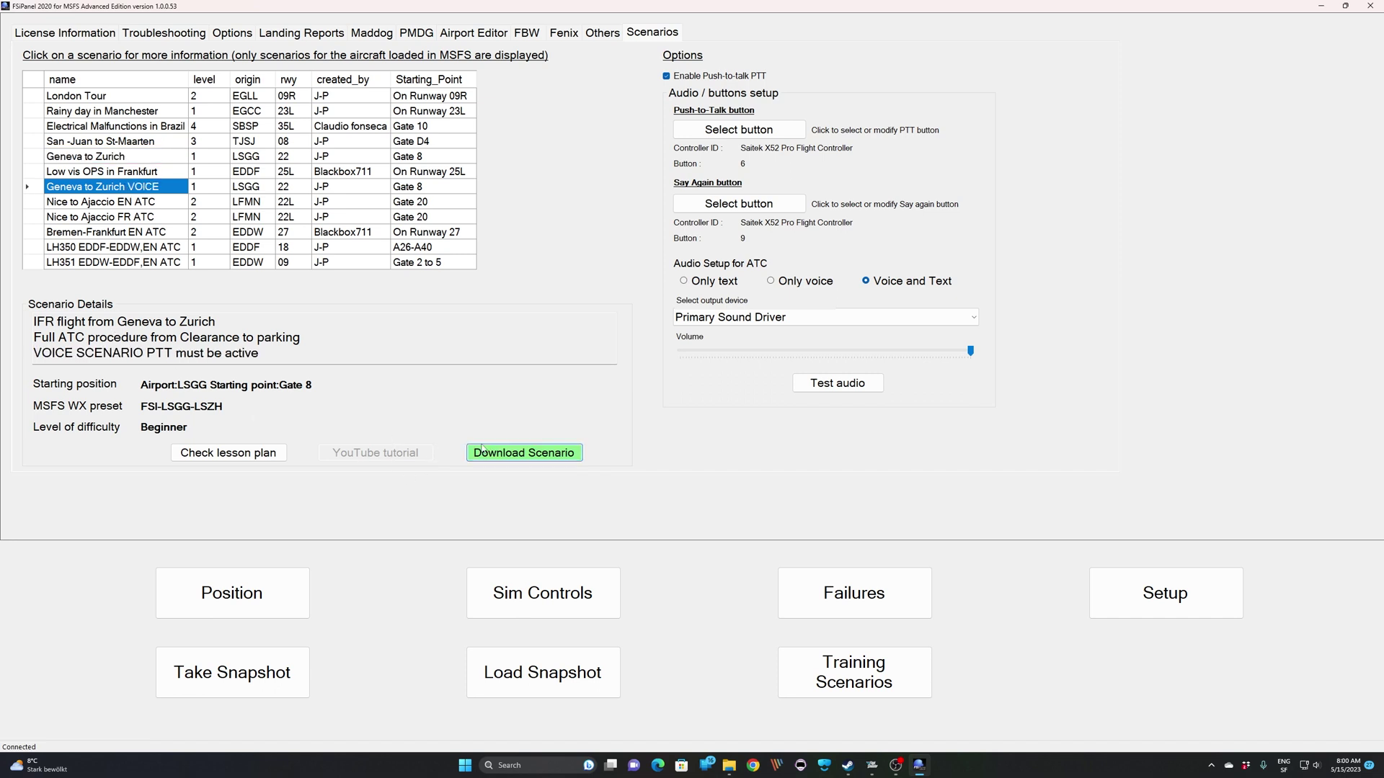
Step: Show the runway position page, then tune a new COM frequency in MSFS and swap it active
left_click(233, 608)
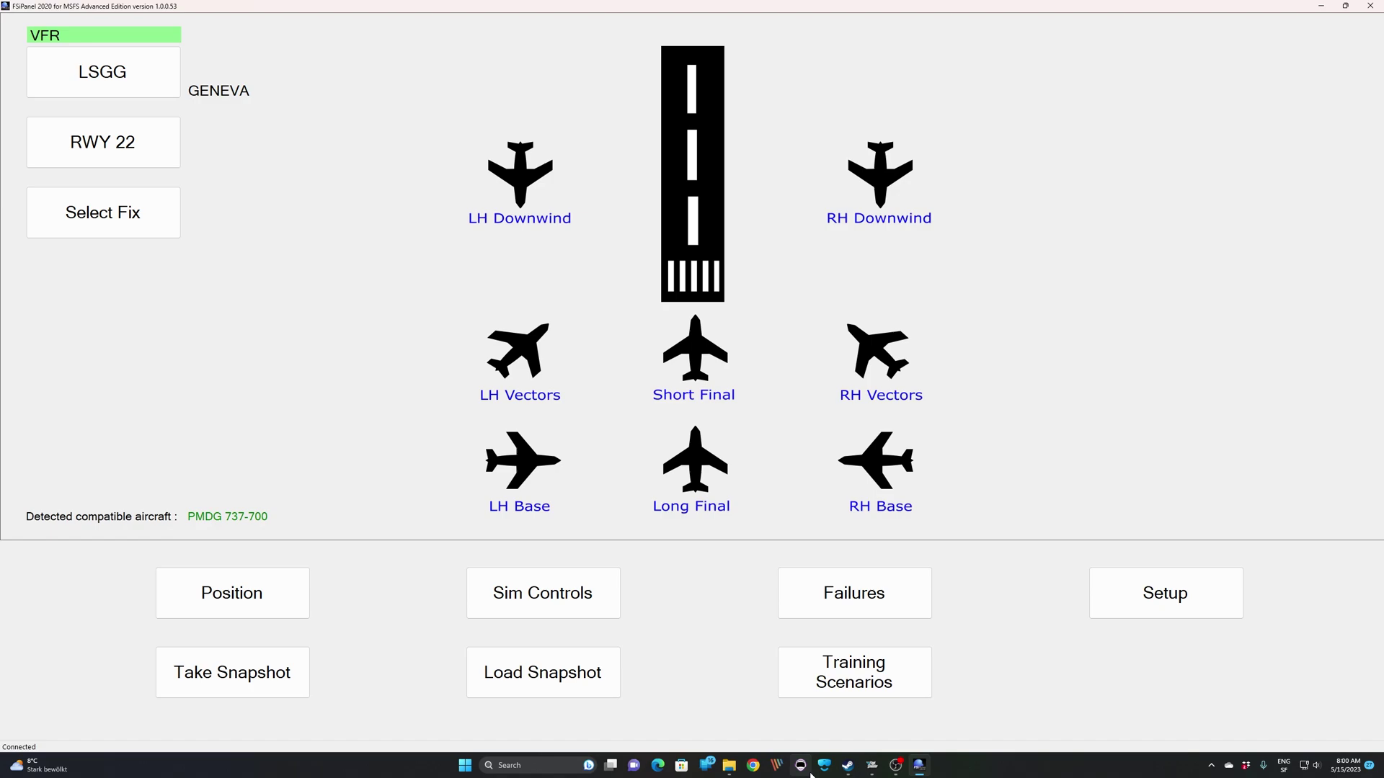
left_click(871, 765)
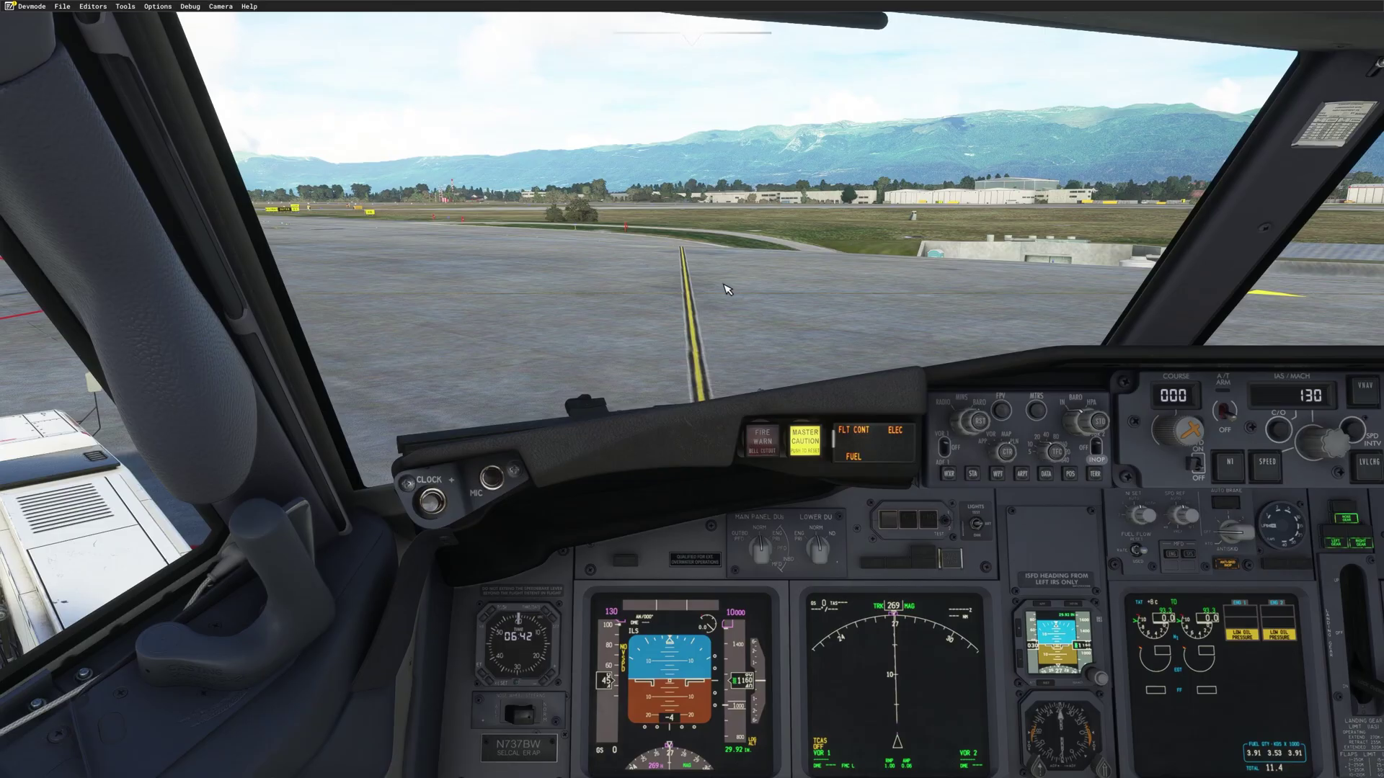
key("alt+2")
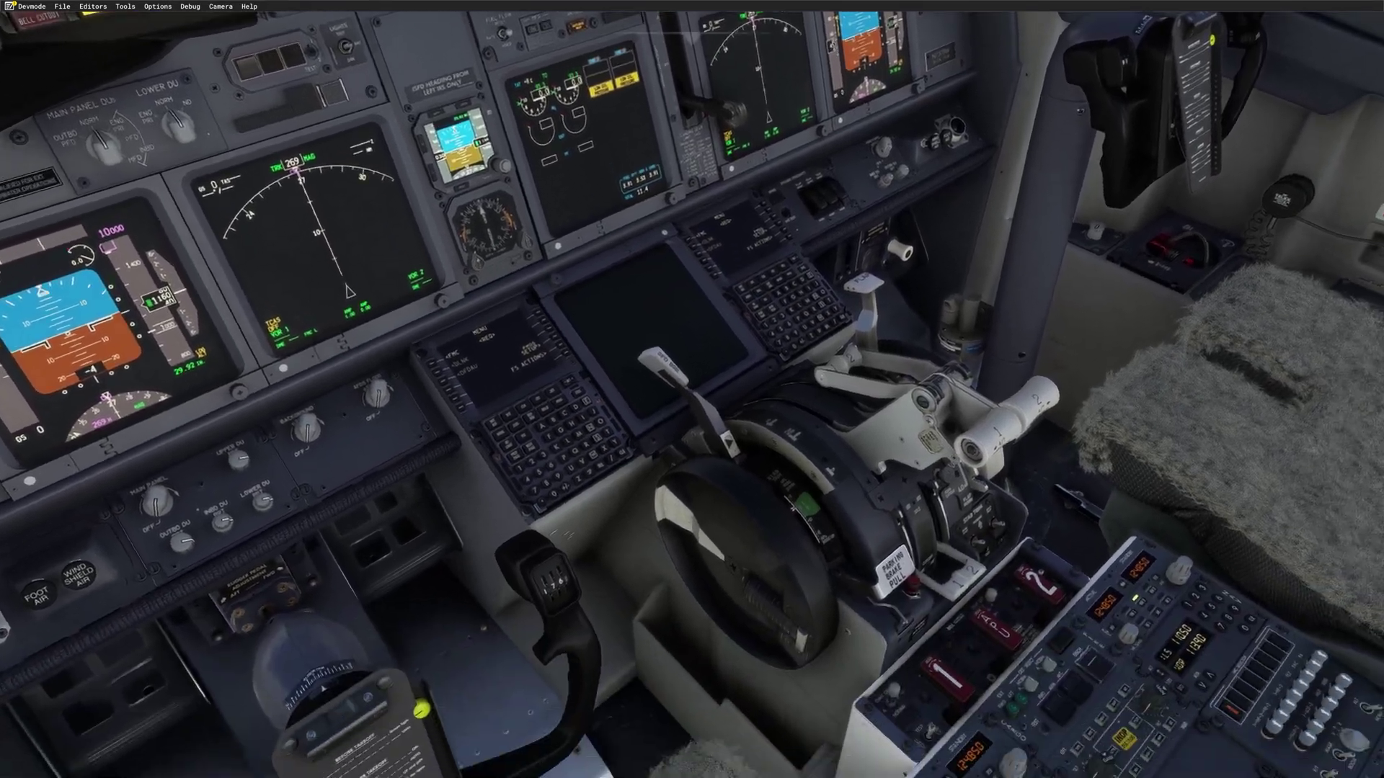
scroll(1194, 447, "down", 1)
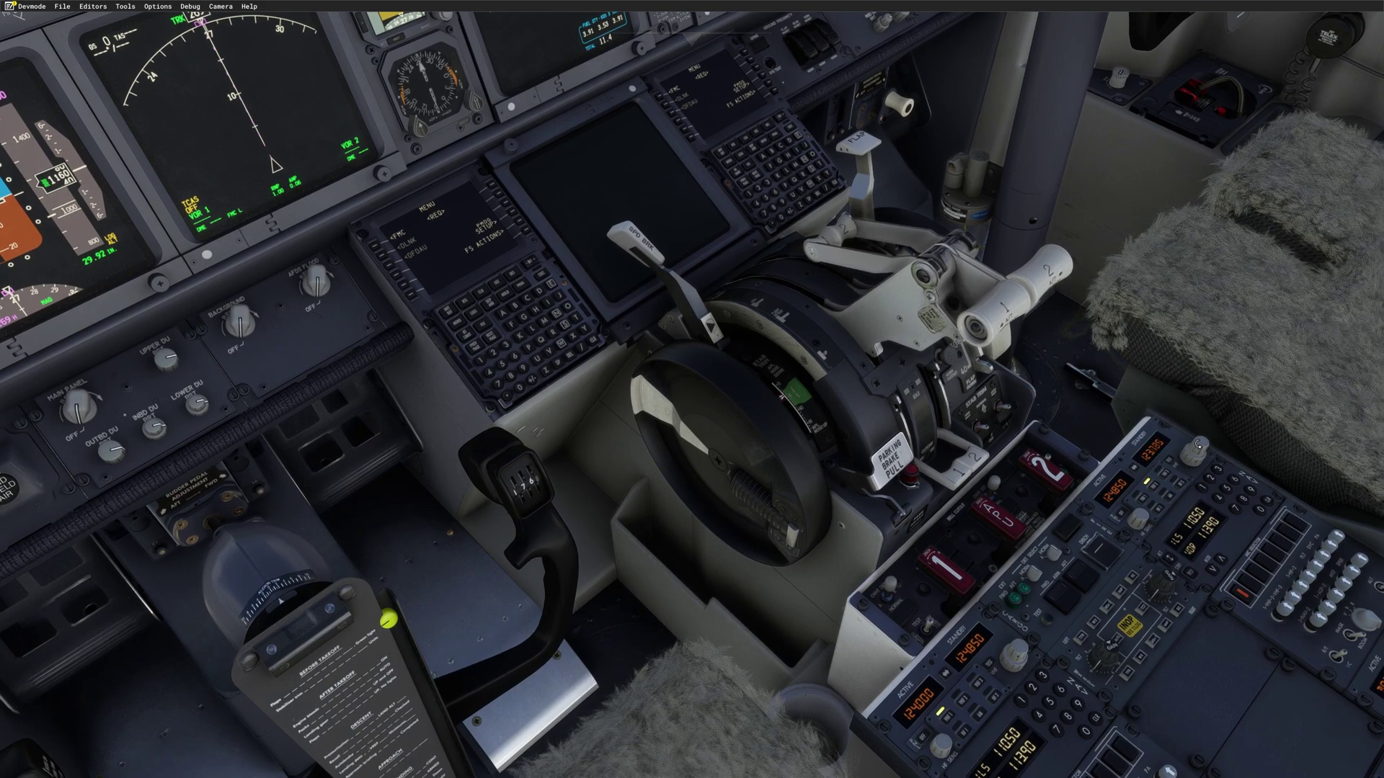
scroll(1197, 444, "down", 1)
left_click(1137, 472)
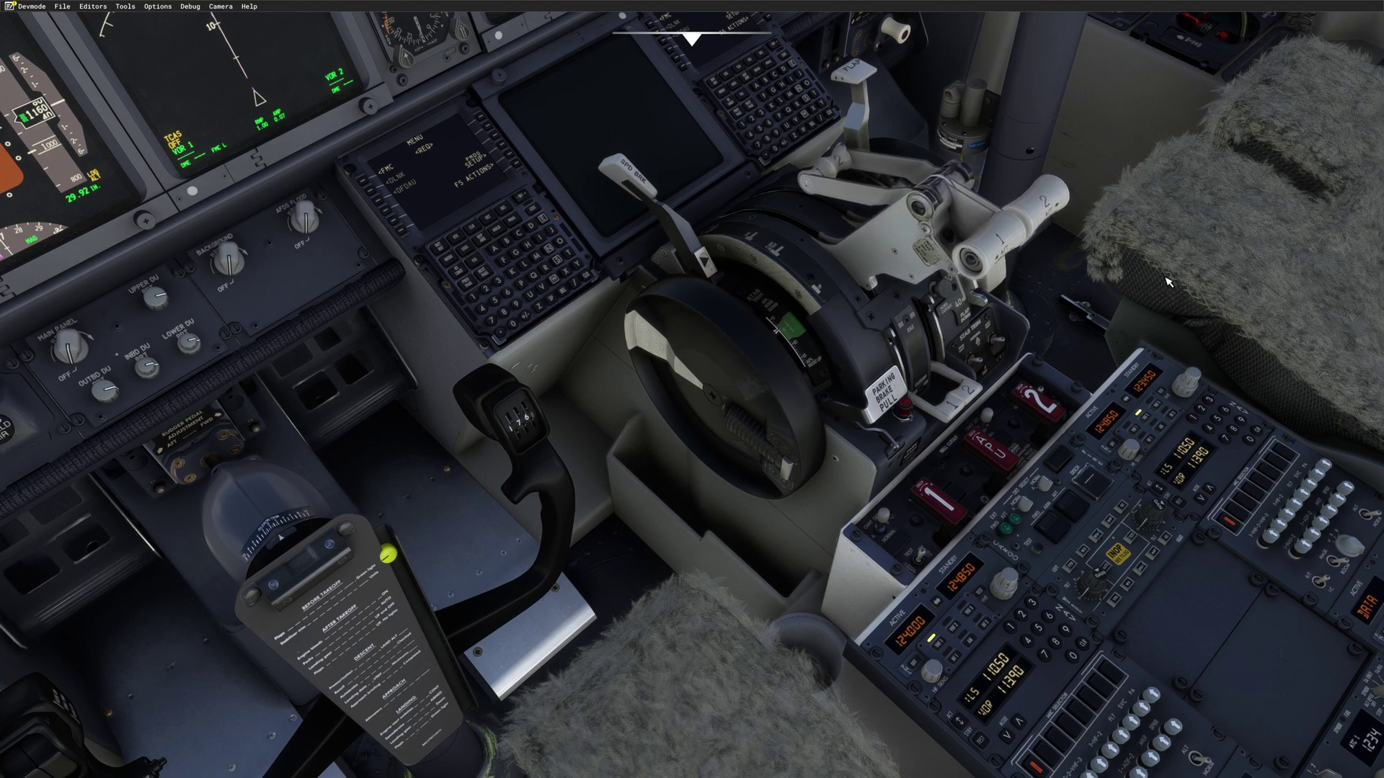
key("alt+Tab")
key("Tab")
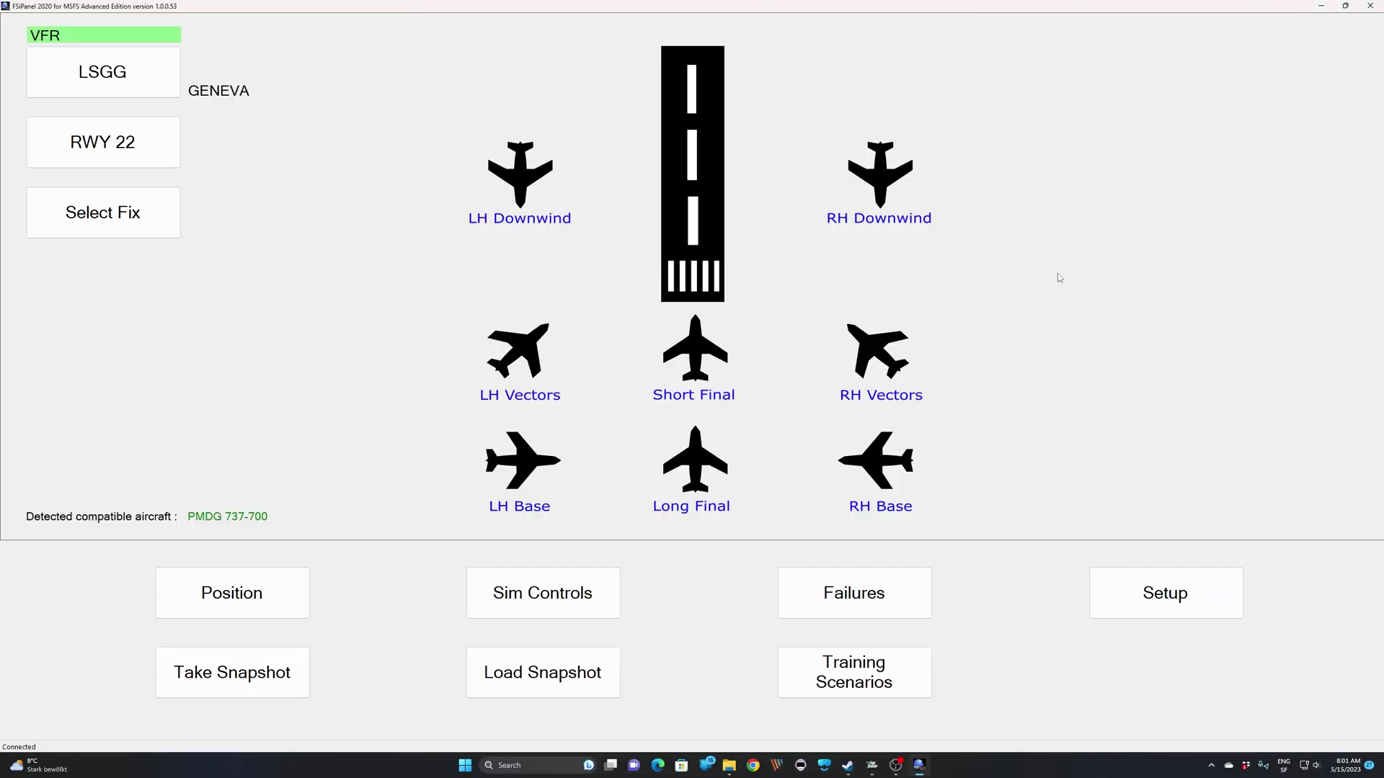
Step: Start the Geneva-Zurich training scenario (row 48) from the Training Scenarios list
left_click(881, 683)
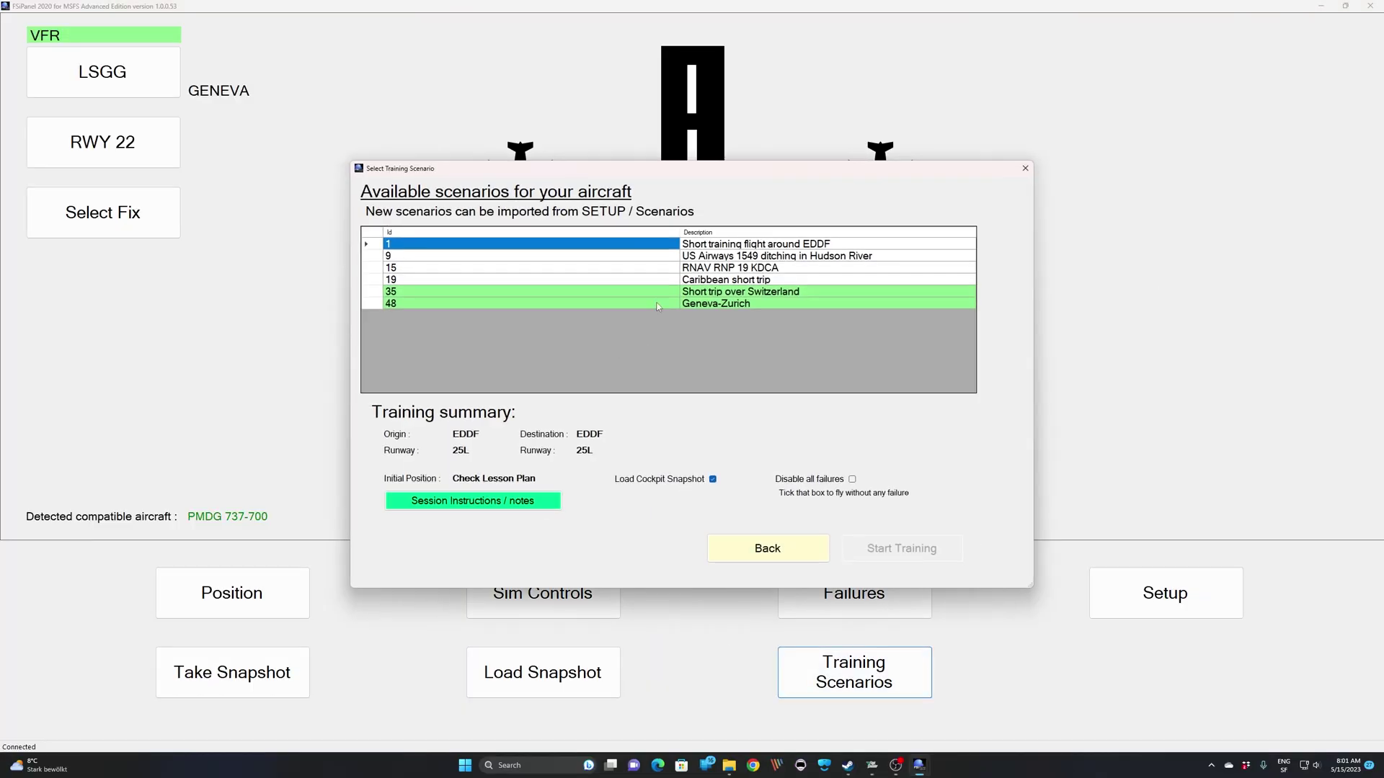
left_click(701, 308)
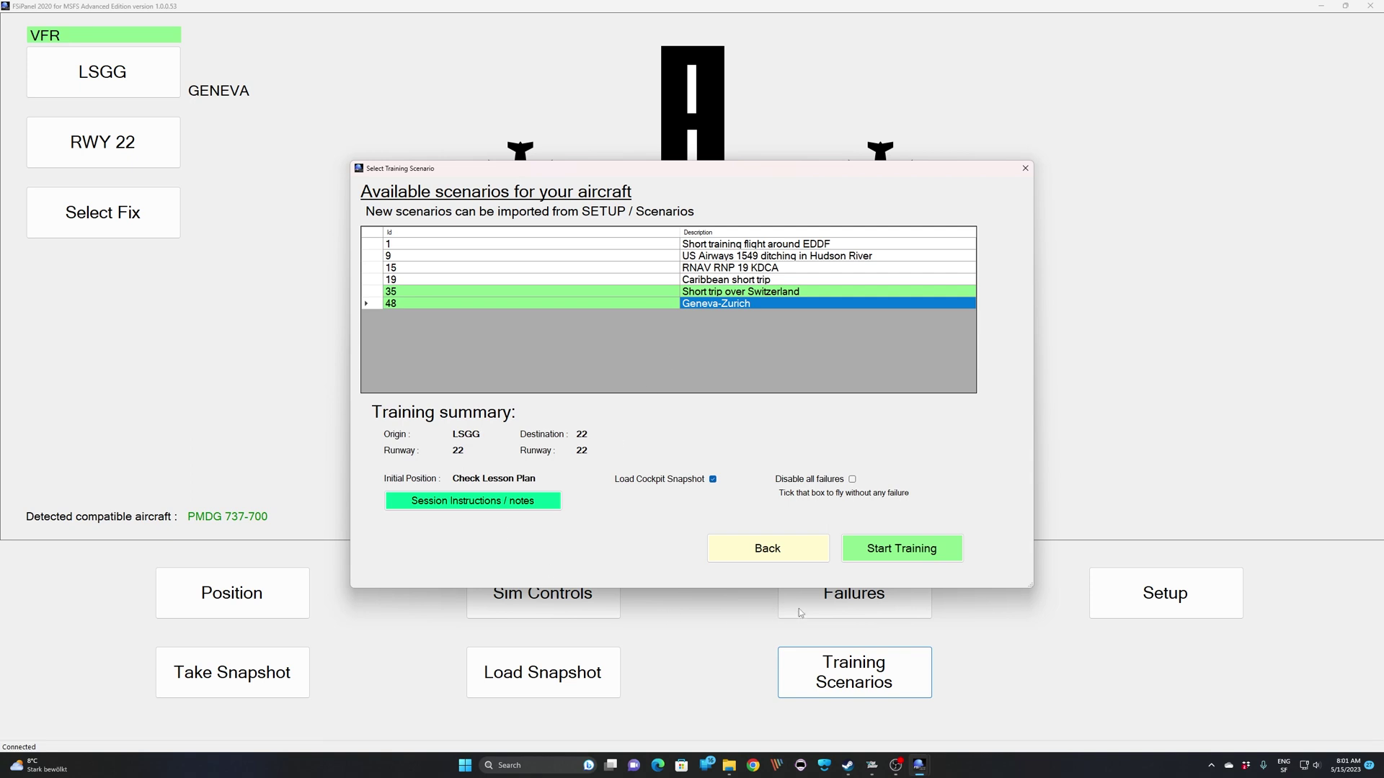
left_click(872, 558)
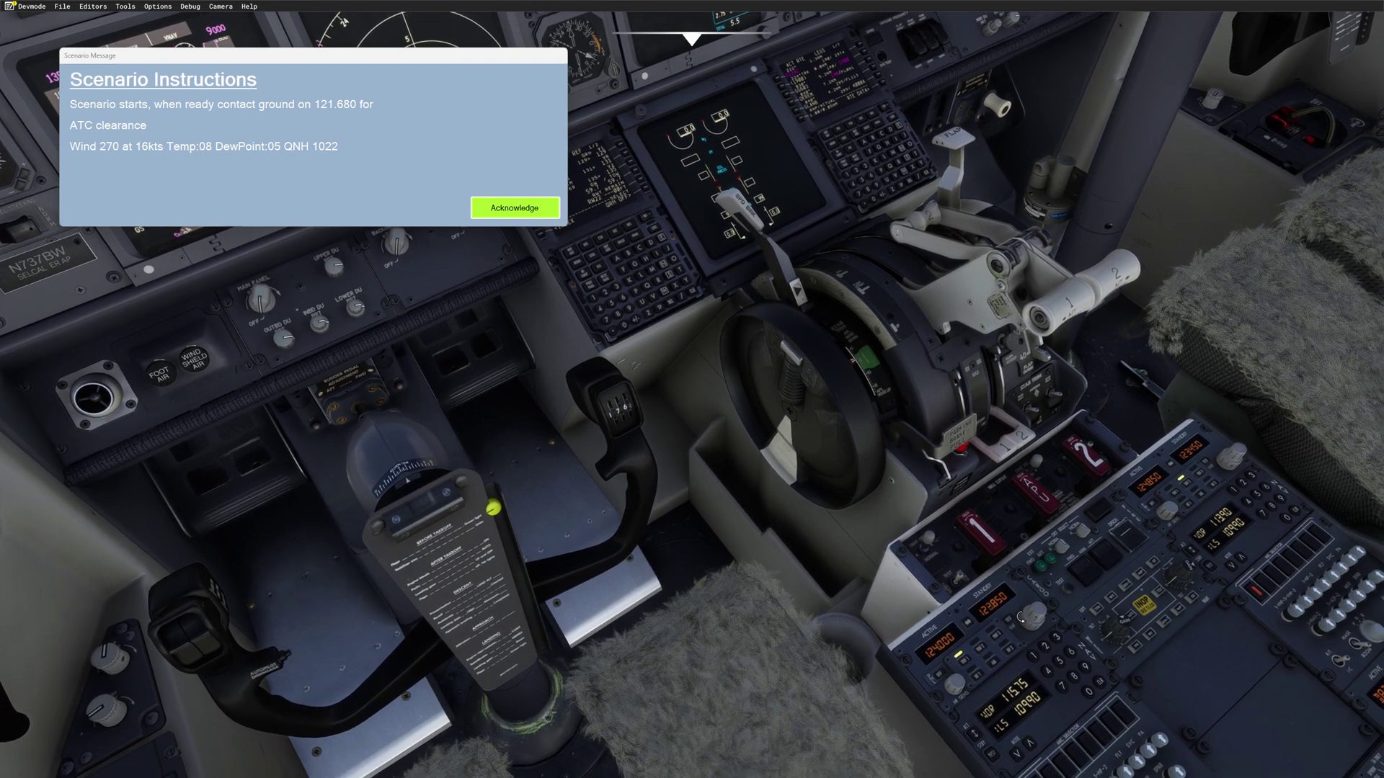
Step: Dismiss the scenario instructions and make ground frequency 121.680 active on the COM radio
scroll(1030, 614, "up", 4)
left_click(516, 210)
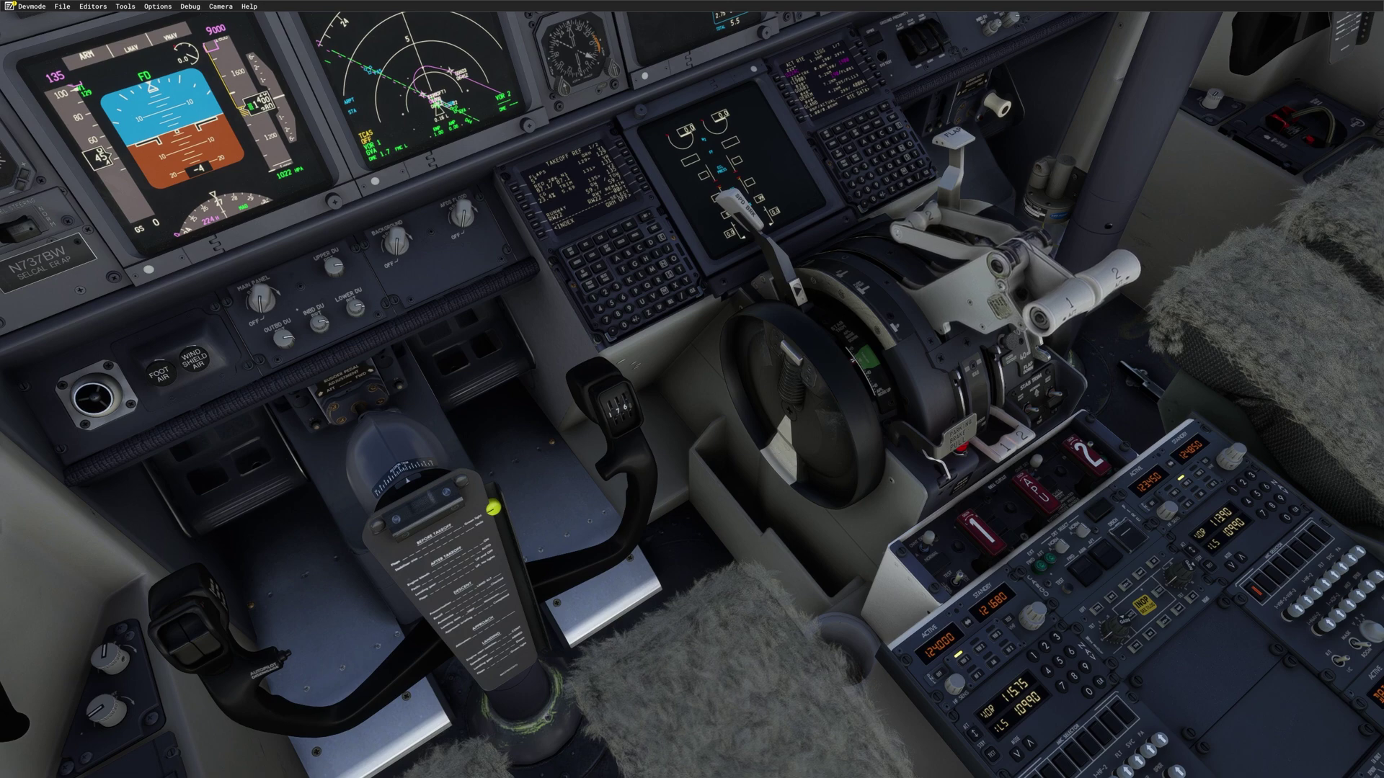
left_click(1174, 468)
left_click(1158, 462)
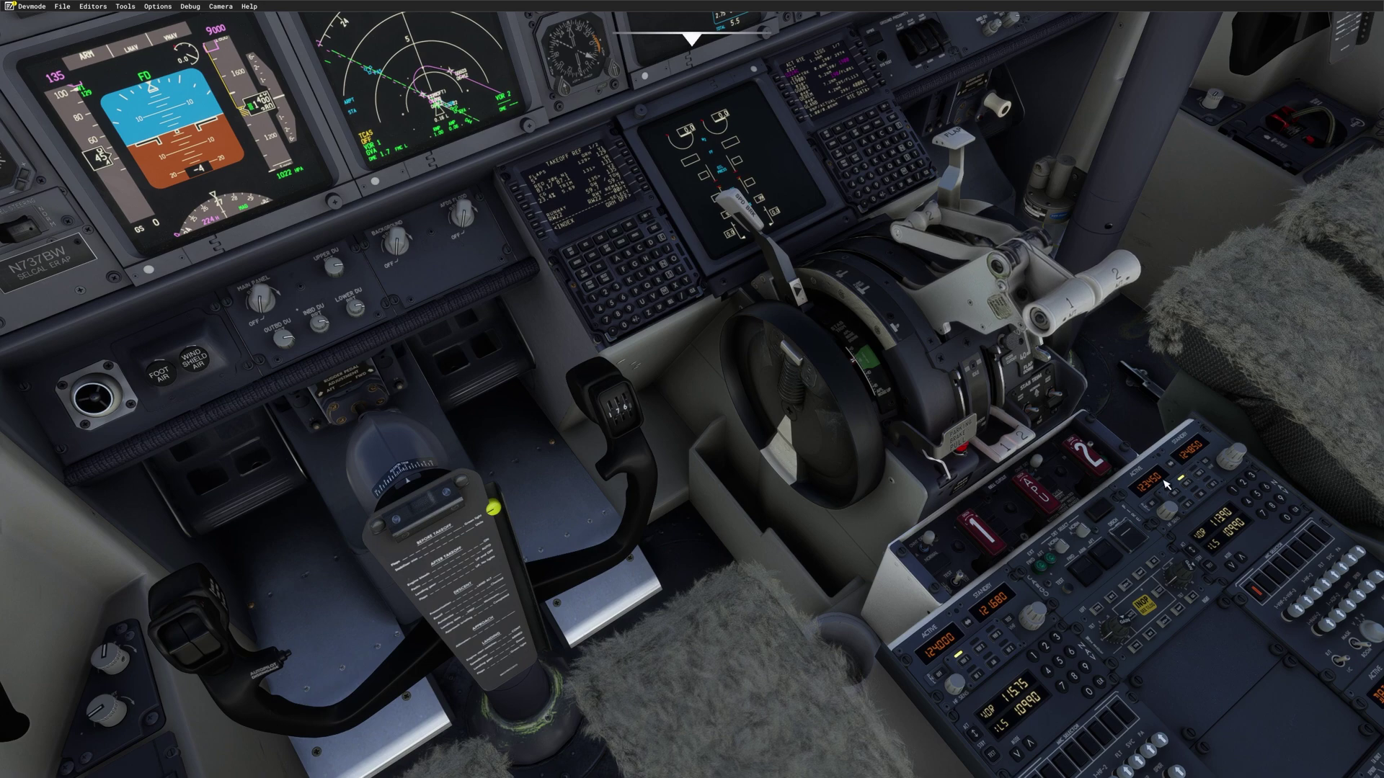
left_click(972, 624)
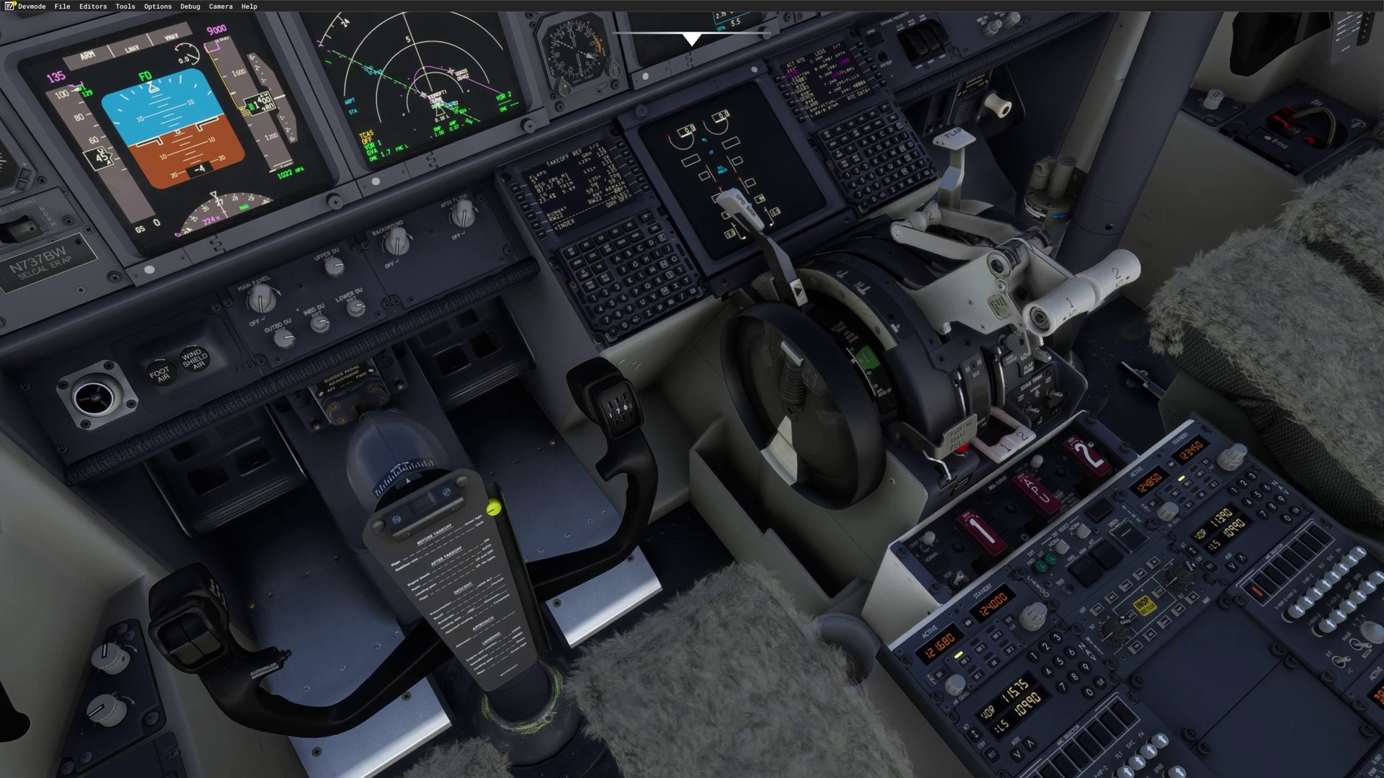
Step: Tune the COM standby to 121.855 on the pedestal and swap it to active
key("ctrl+space")
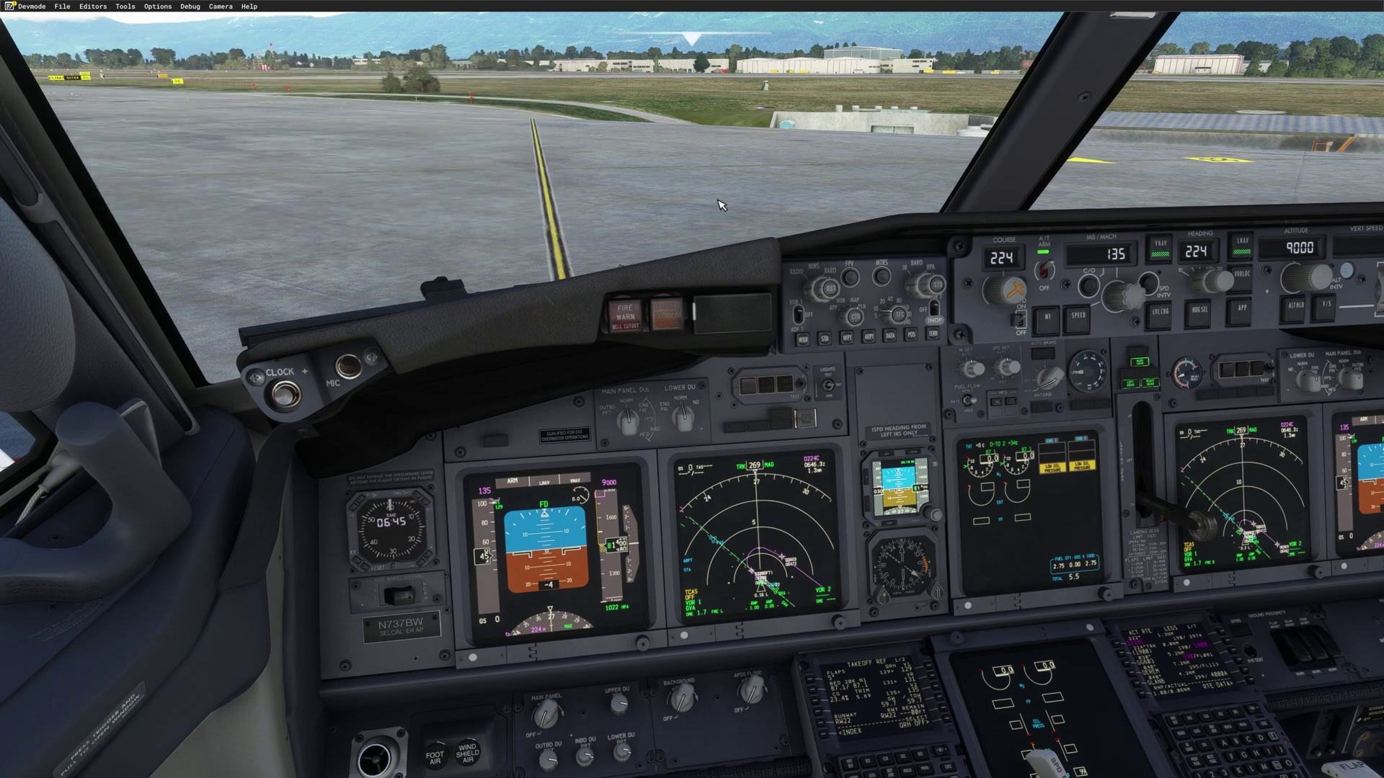
key("alt+2")
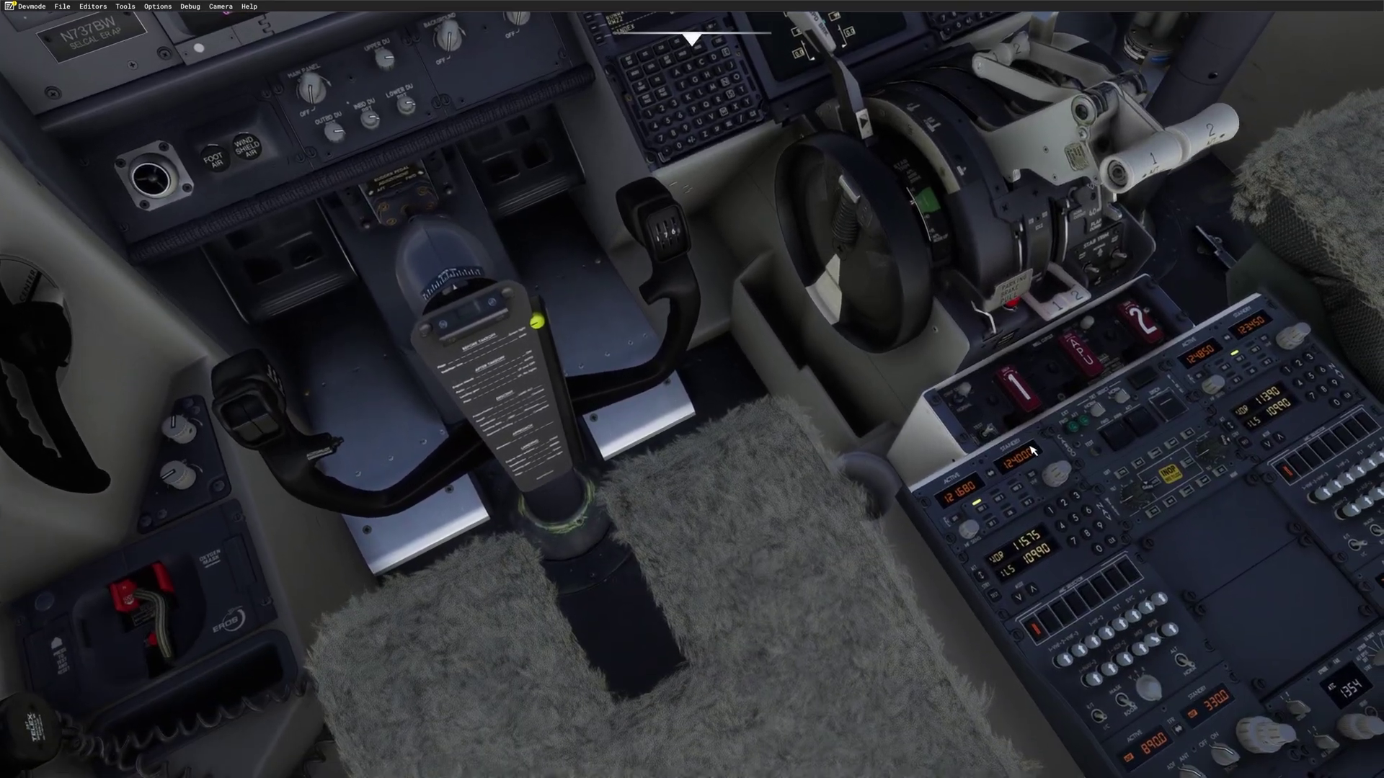
scroll(1053, 473, "down", 3)
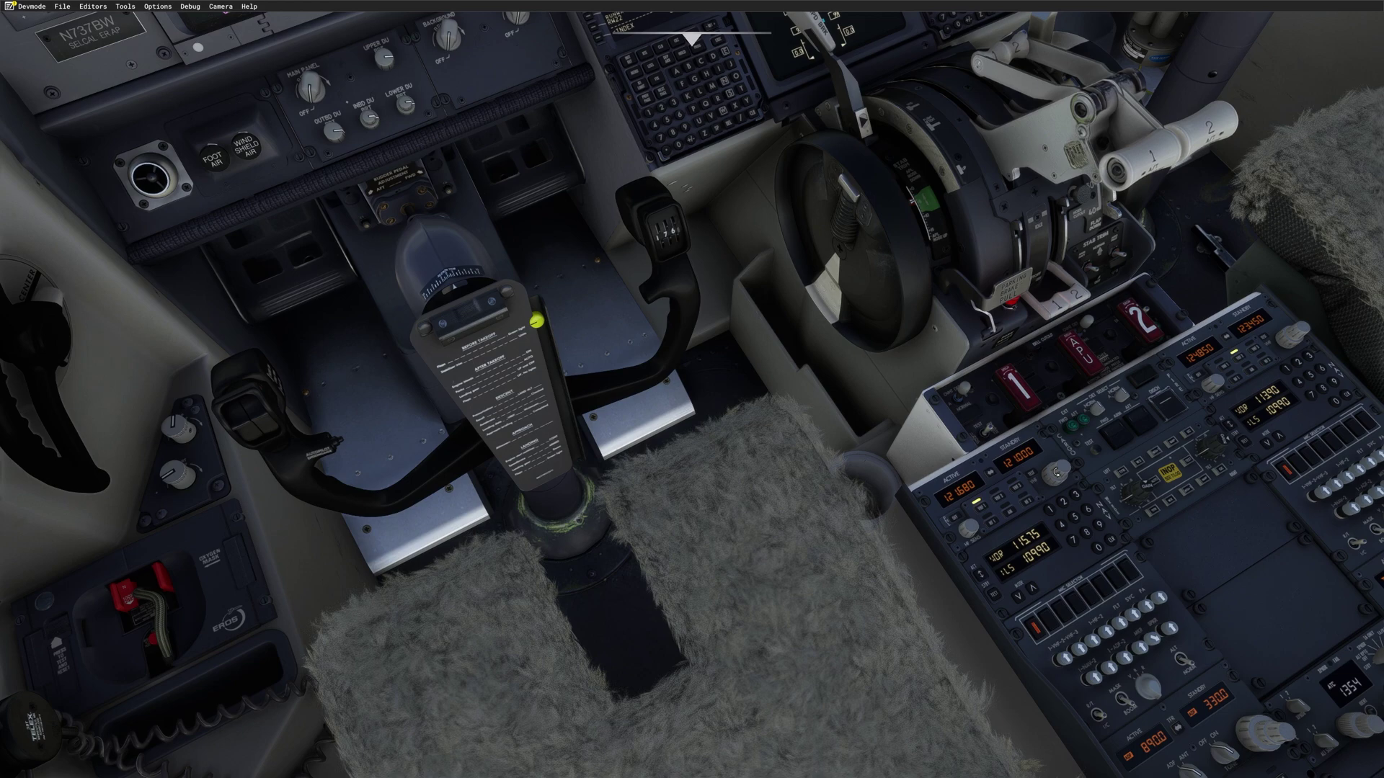
scroll(1058, 468, "down", 1)
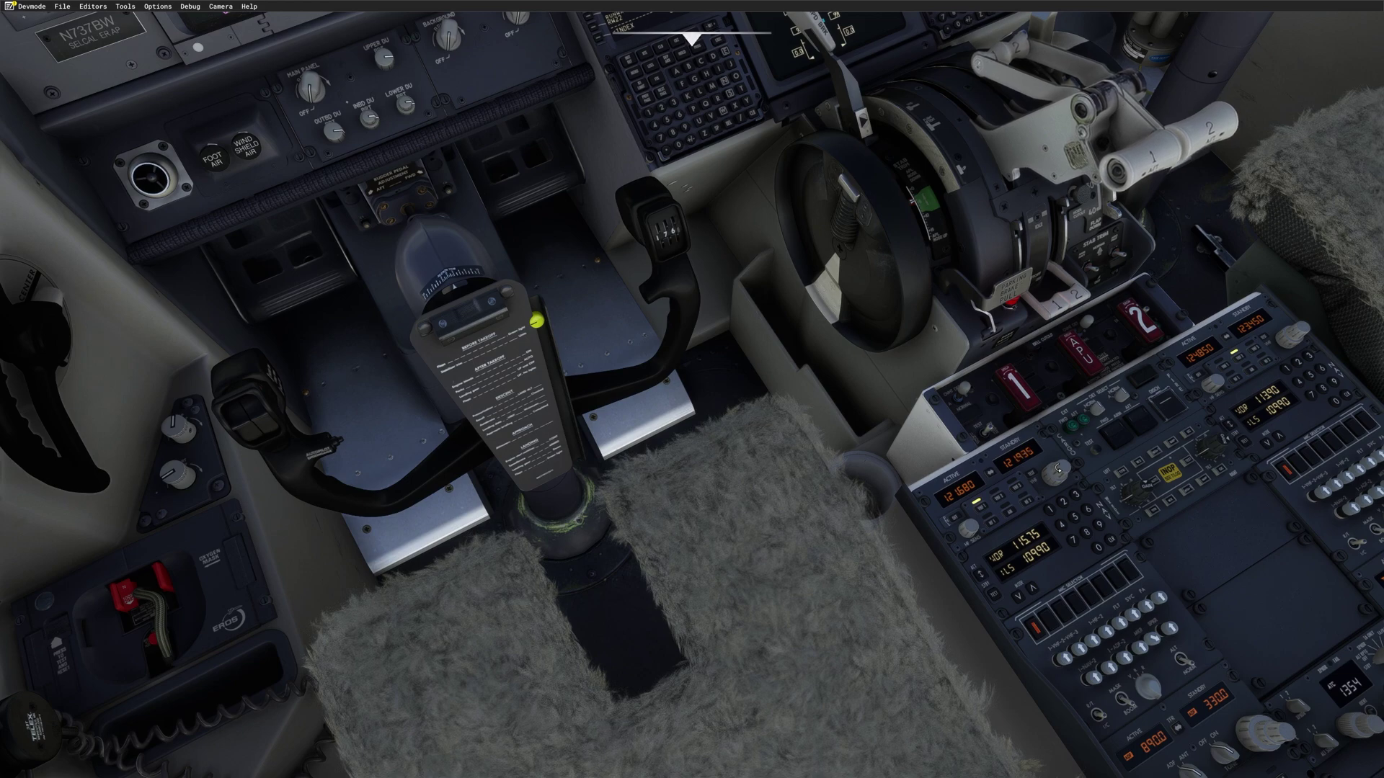
scroll(1057, 468, "down", 2)
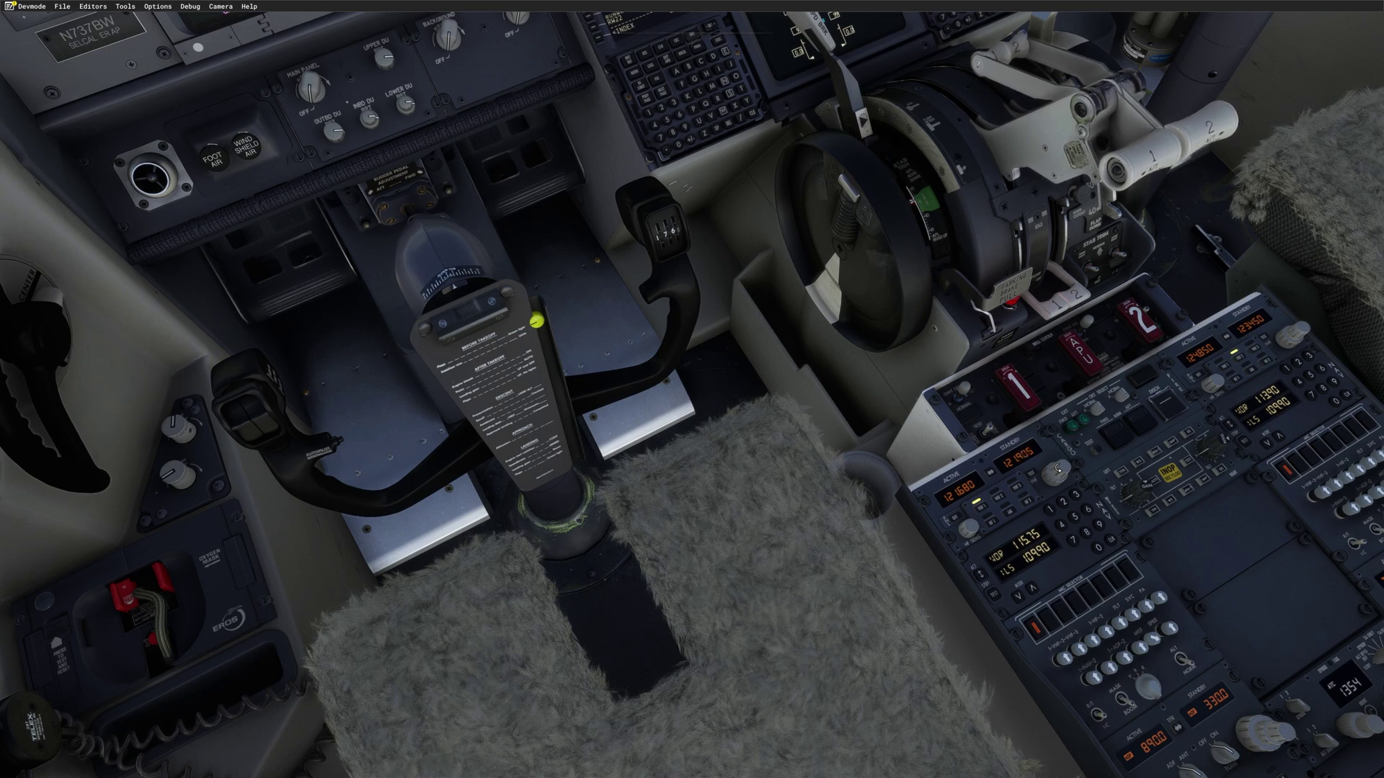
scroll(1057, 468, "down", 2)
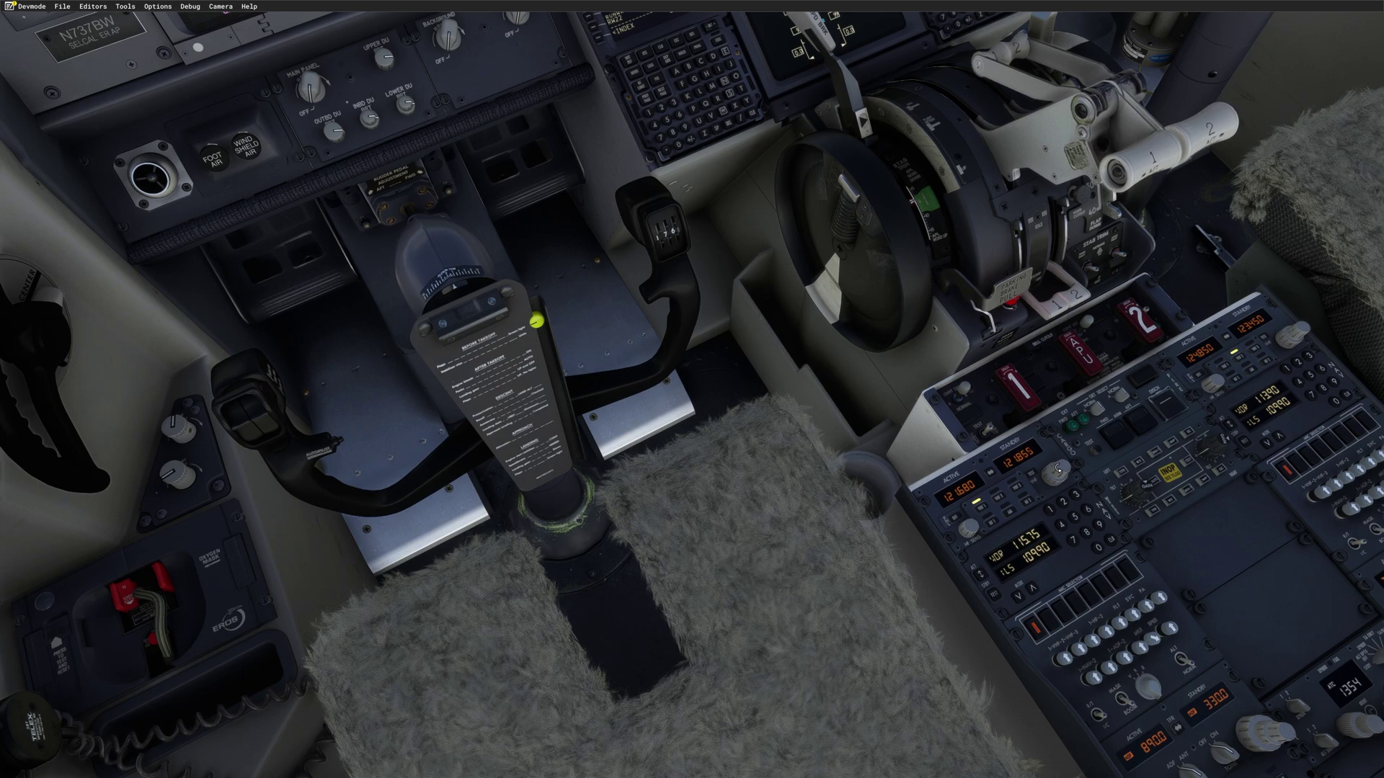
left_click(993, 475)
key("alt+Tab")
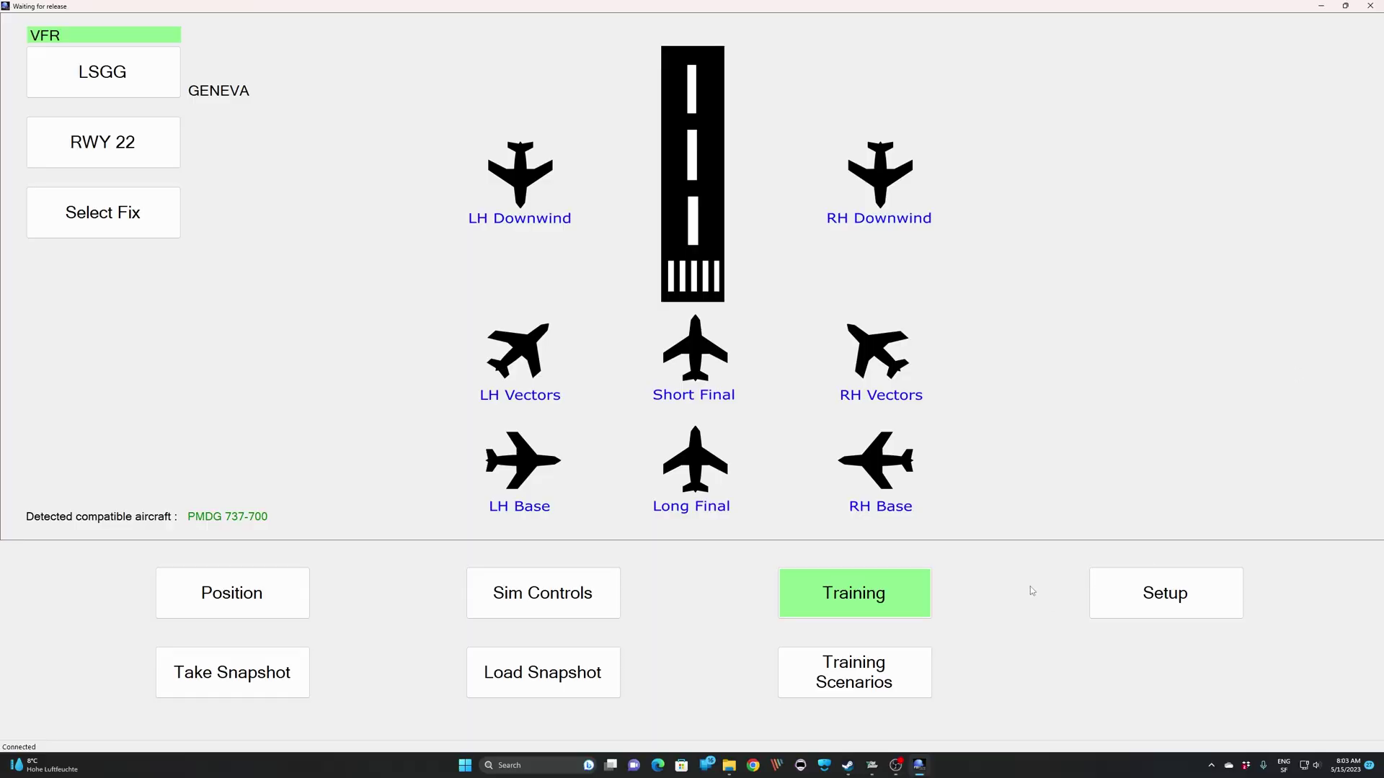
left_click(1124, 592)
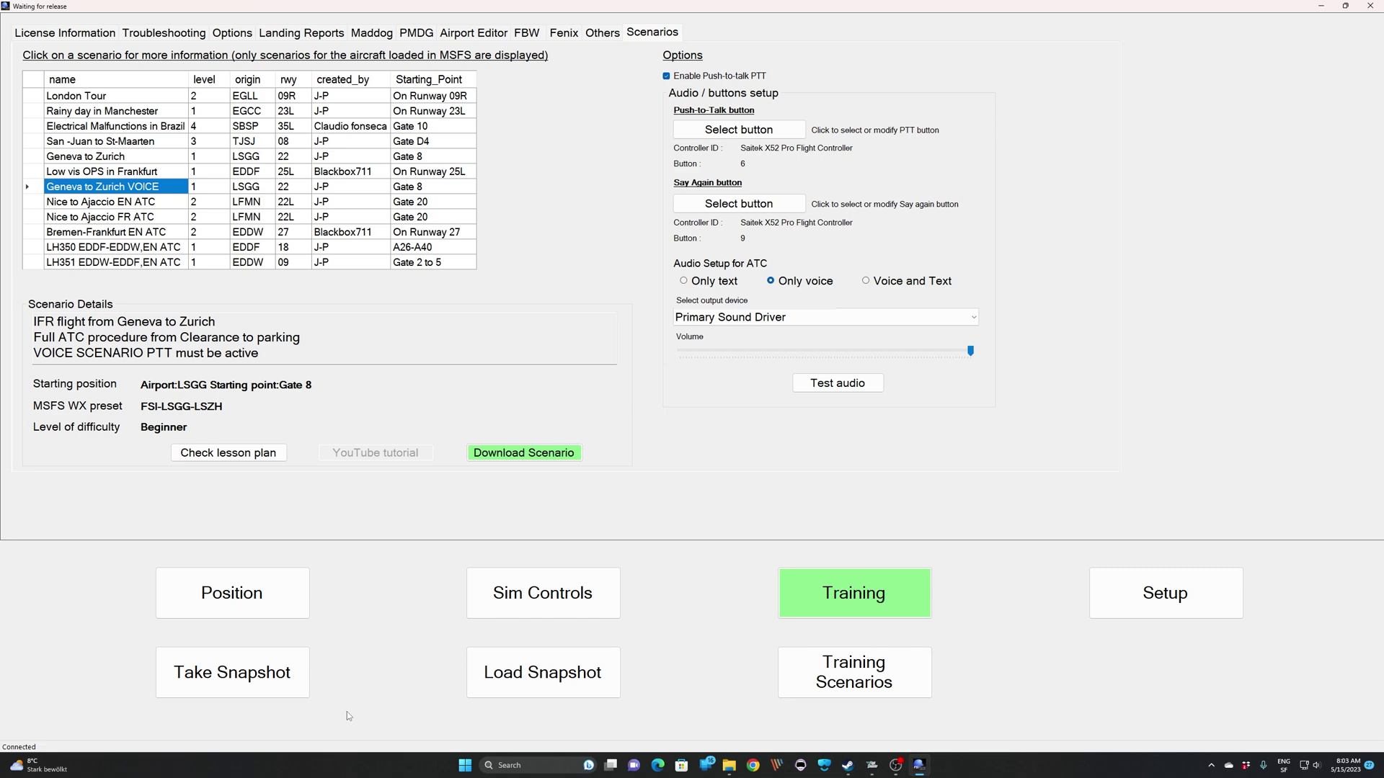
left_click(871, 766)
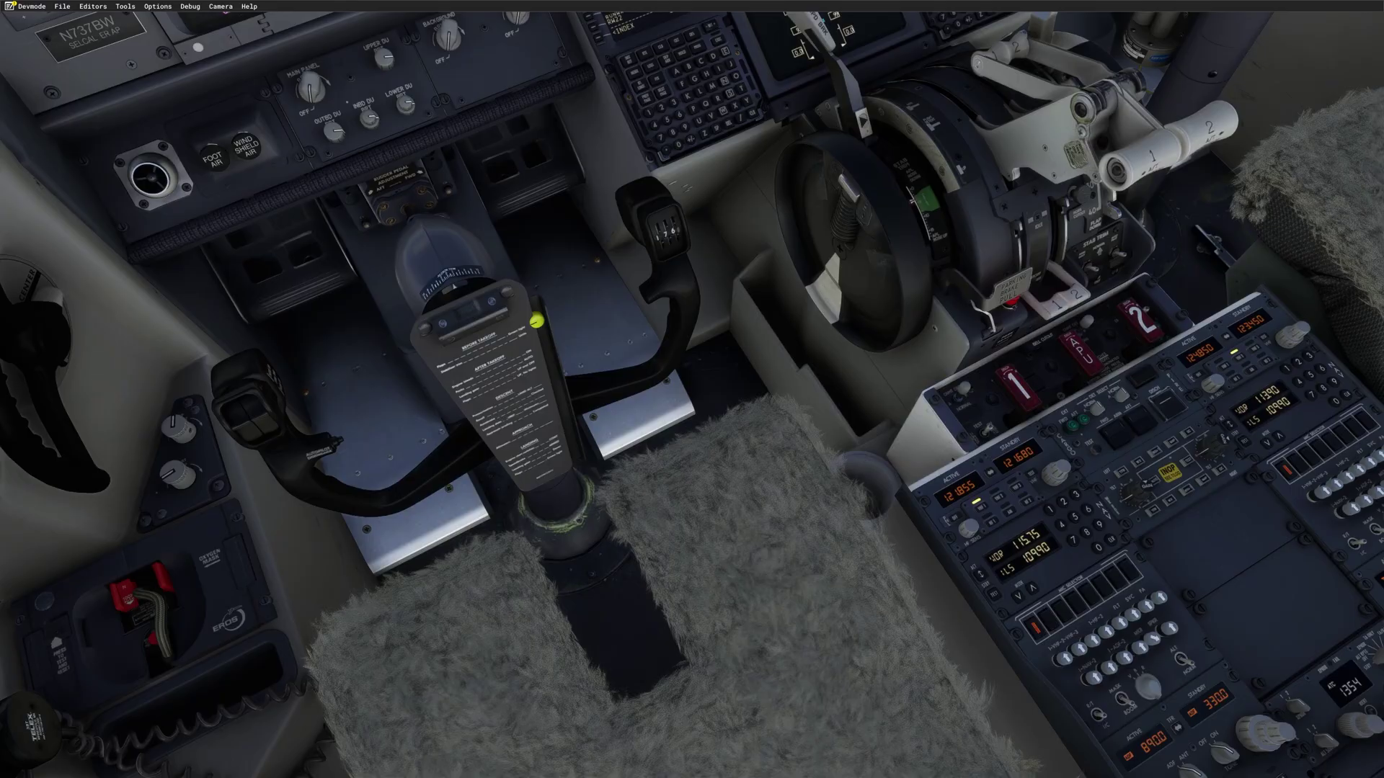
Step: Switch the camera to the 737 overhead panel and run the Before Start flow from FSiPanel's Flows list
key("ctrl+space")
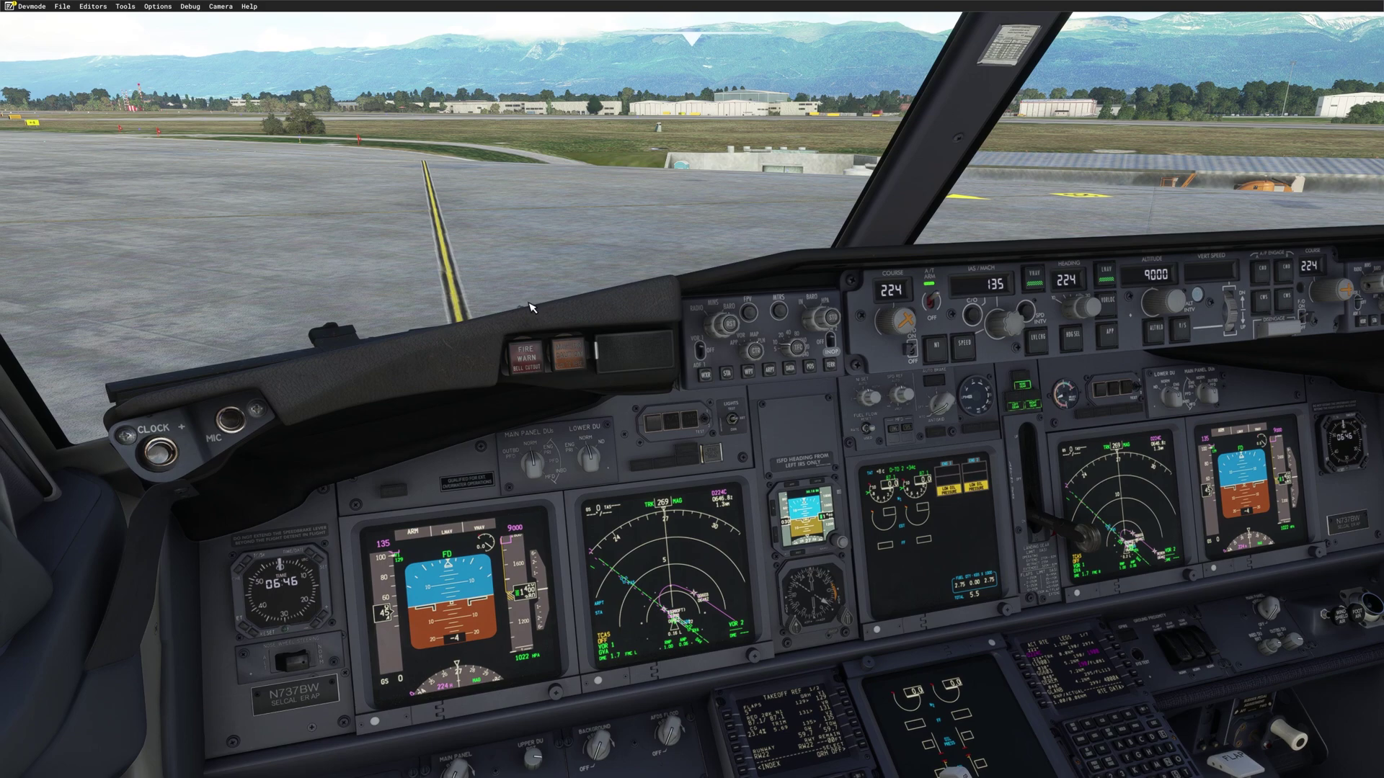
key("alt+2")
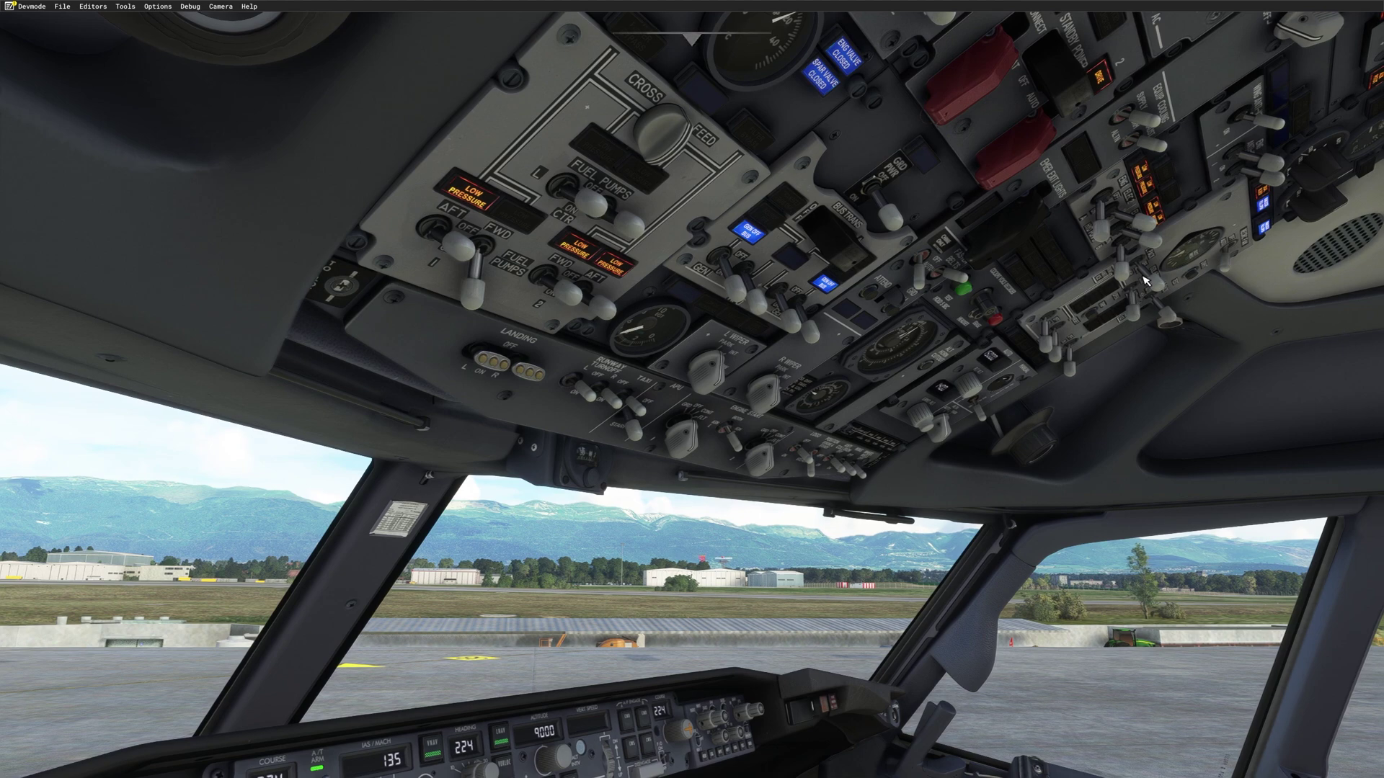
key("ctrl+f")
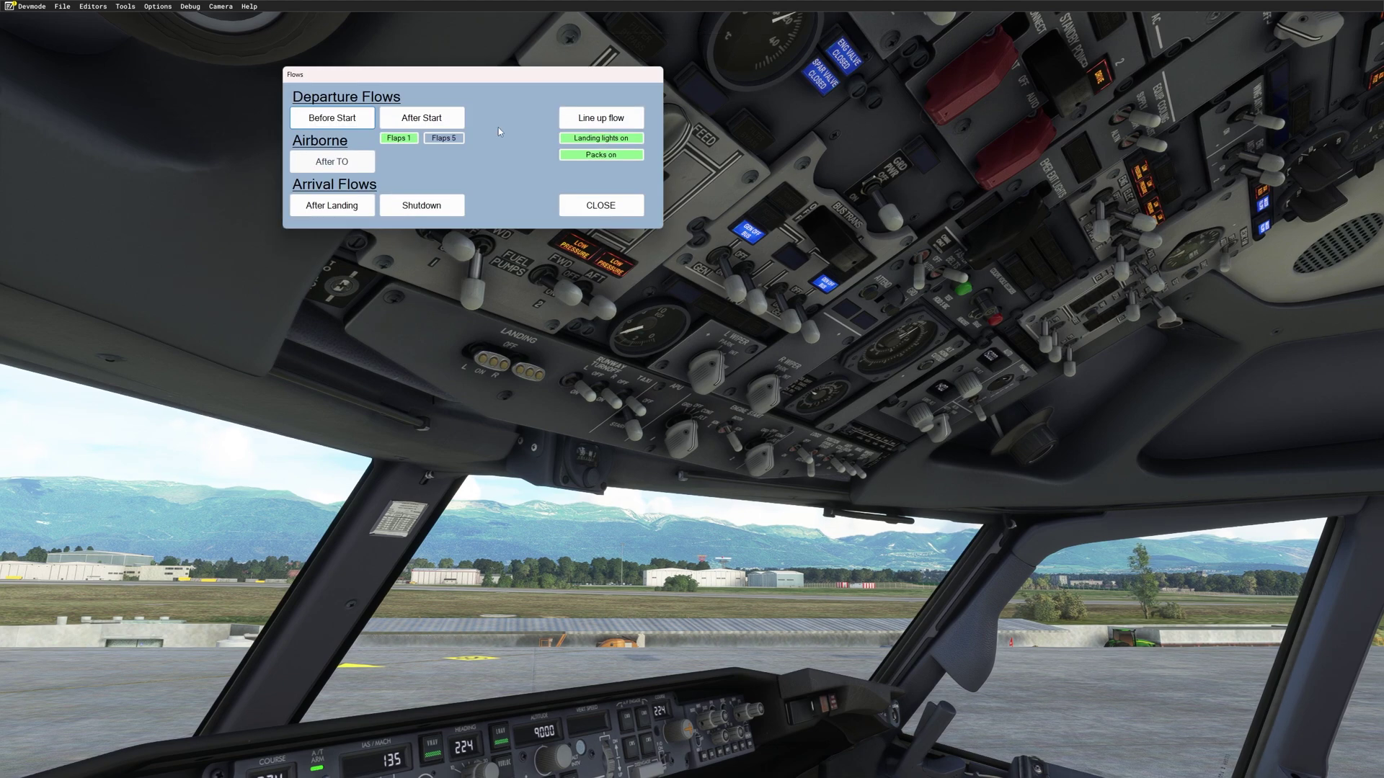
left_click(323, 127)
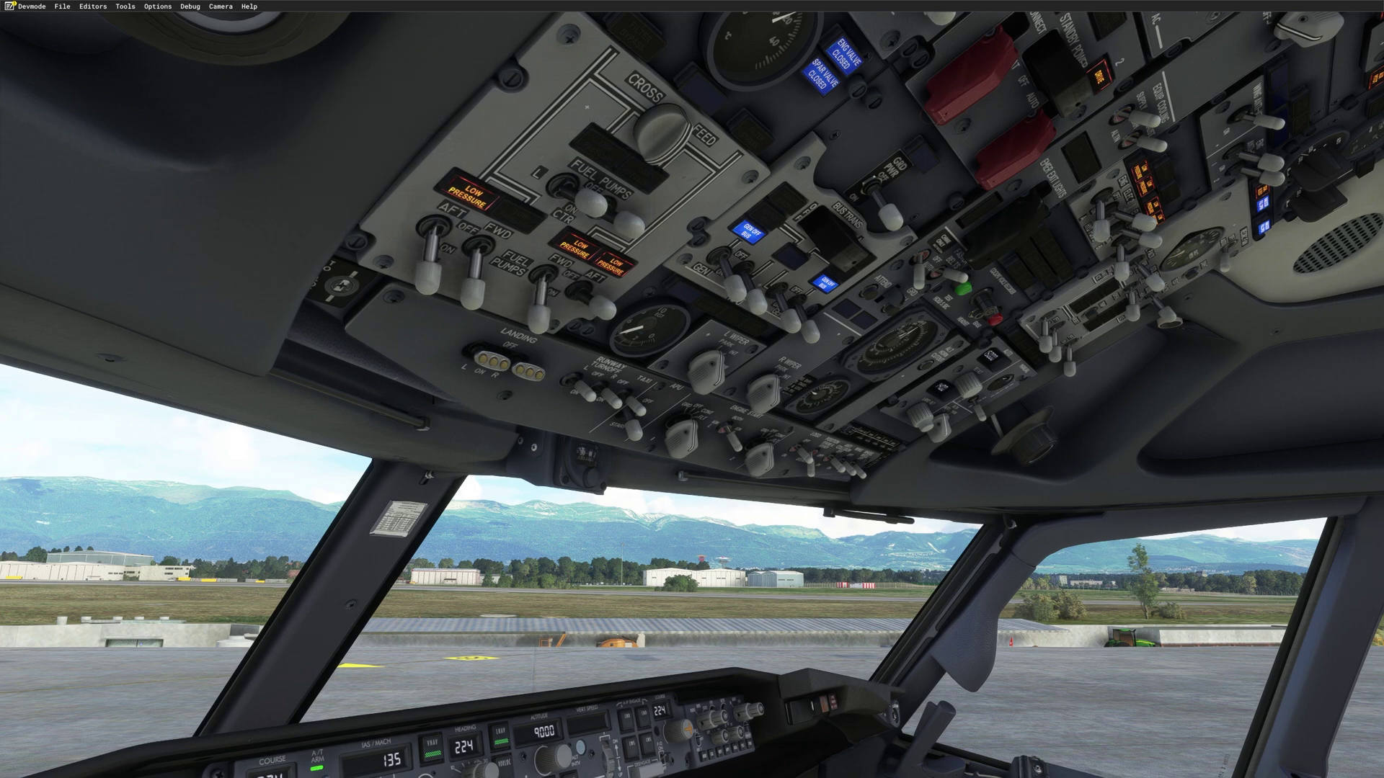